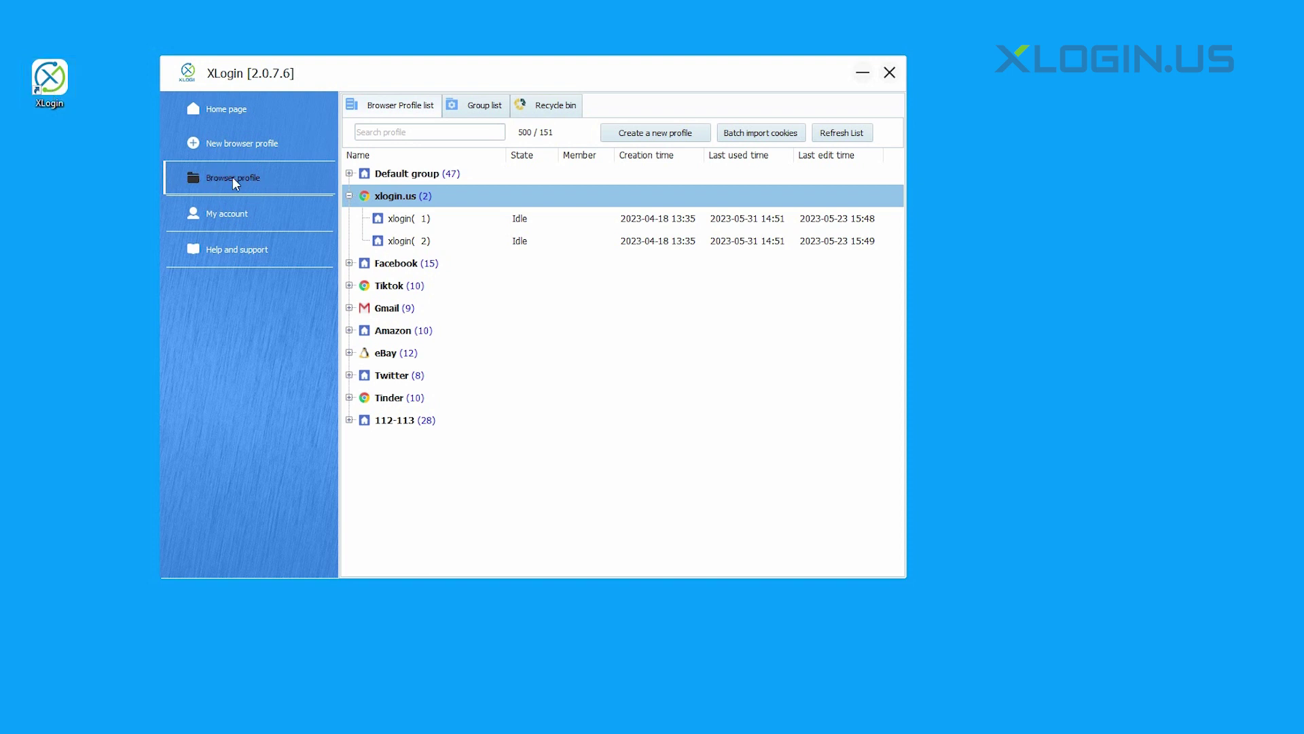
# - Select the xlogin.us group in XLogin's browser profile list
pyautogui.click(384, 201)
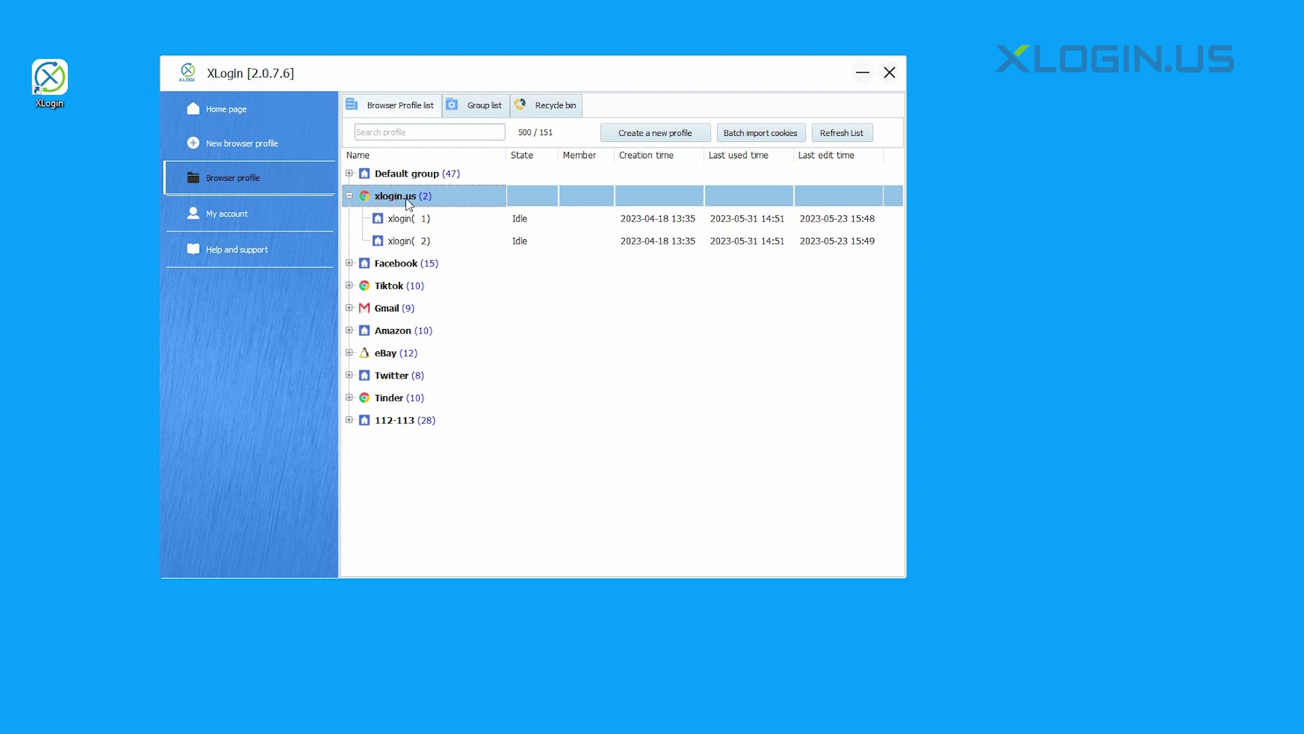
# - Create a new browser profile with display name 'outlook' and bring up its proxy settings
pyautogui.click(659, 134)
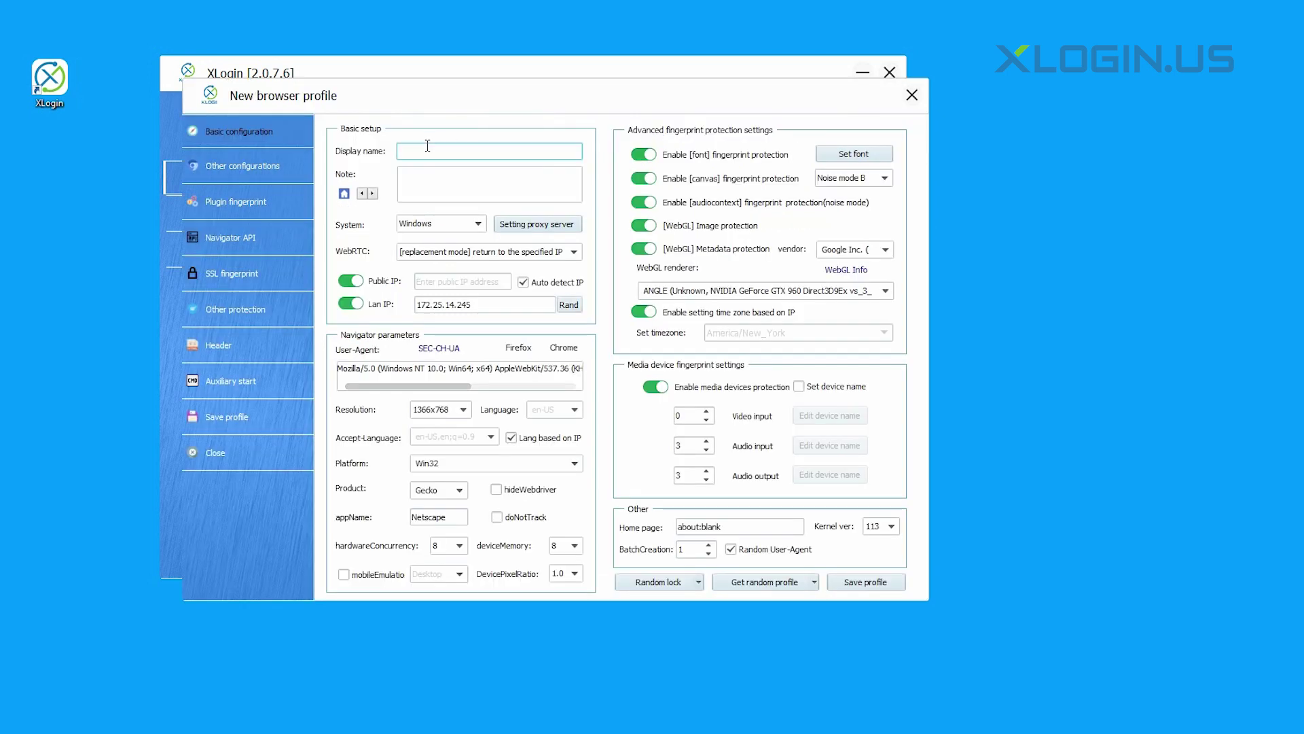
pyautogui.click(427, 151)
pyautogui.write('outlook')
pyautogui.click(537, 224)
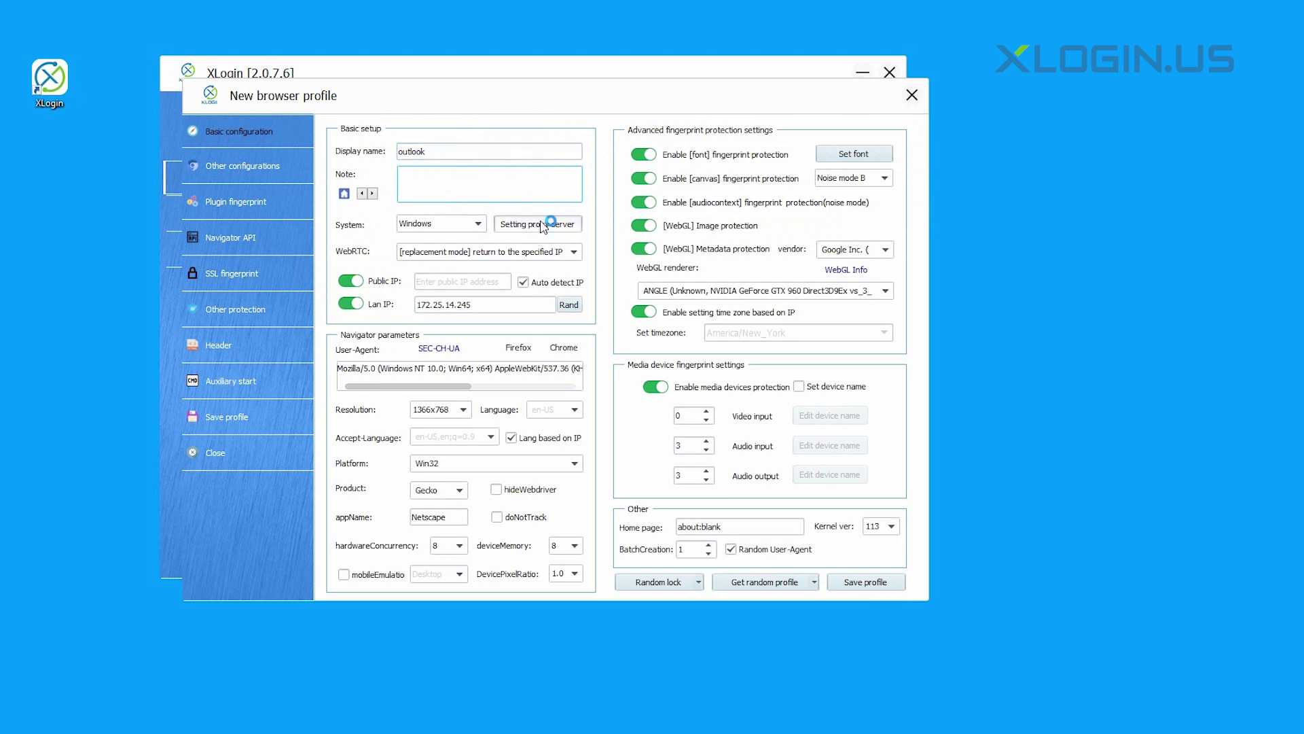
# - Enable a Socks 5 proxy at 127.0.0.1:5500 and confirm its test succeeds (Ashburn, US)
pyautogui.click(547, 297)
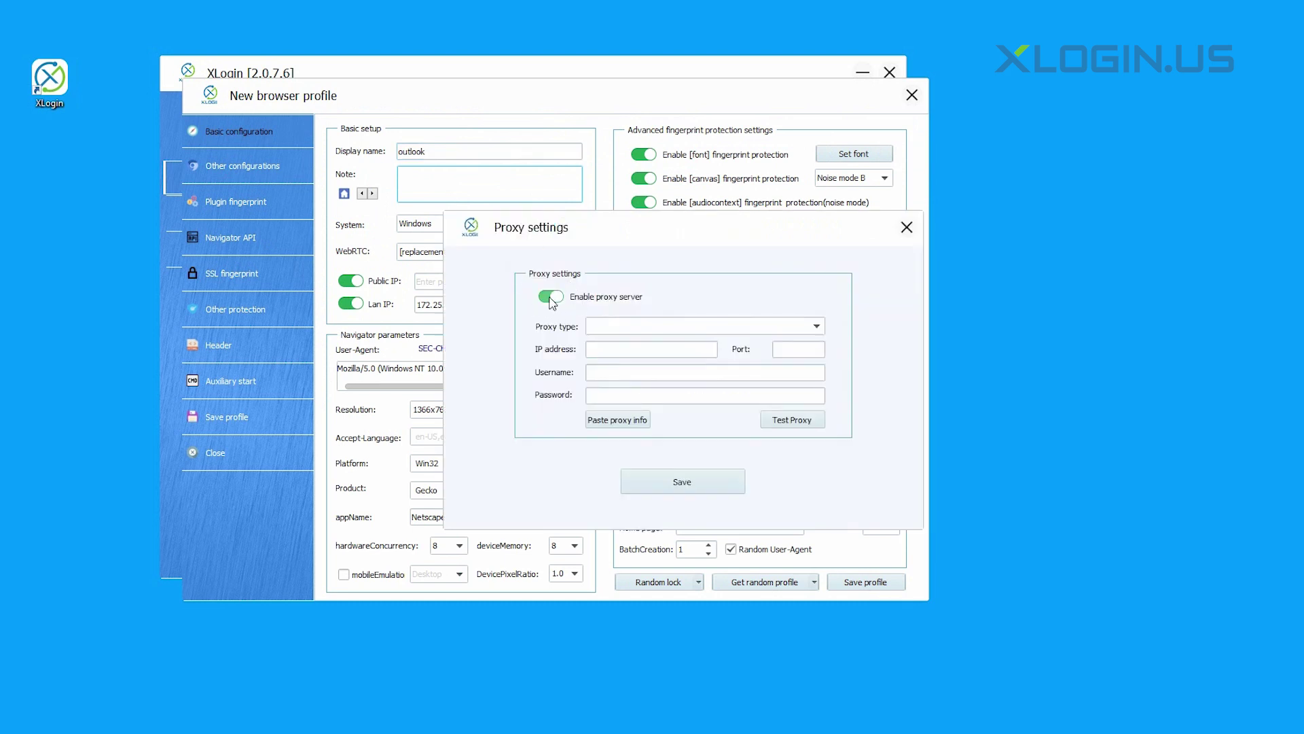
pyautogui.click(604, 331)
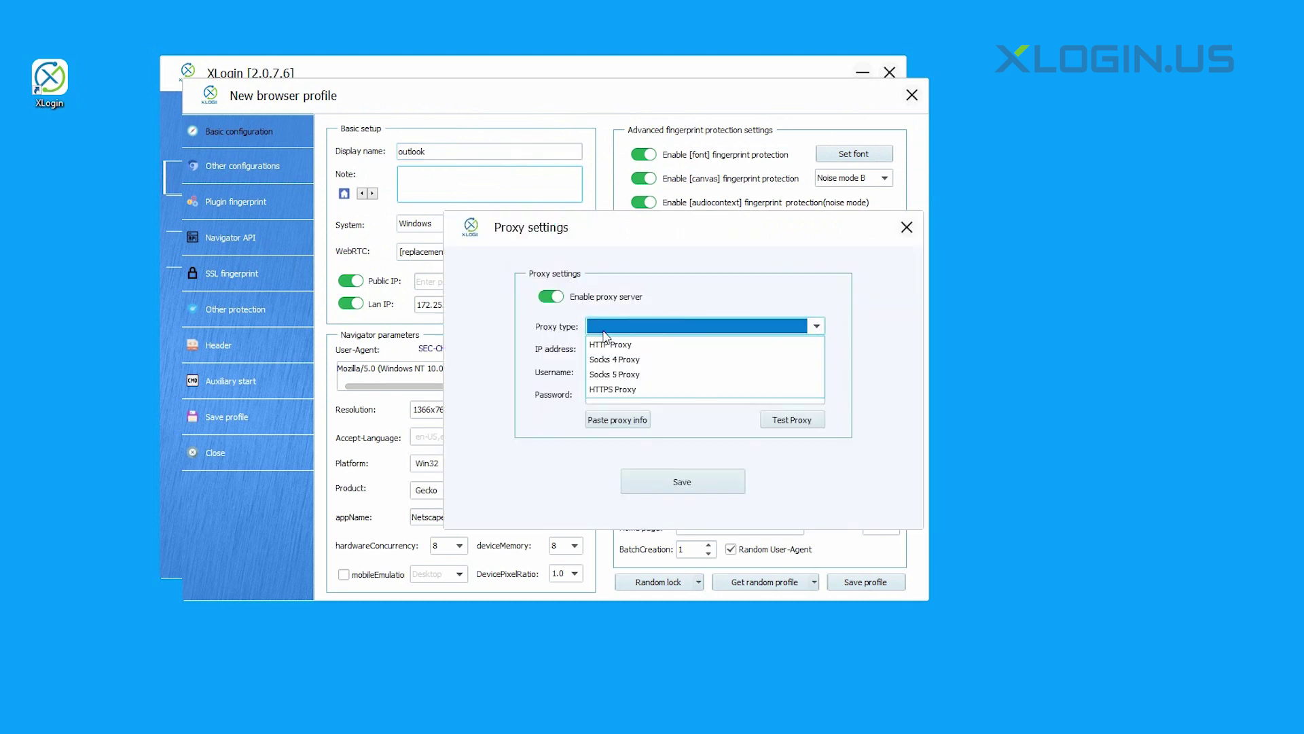
pyautogui.click(602, 374)
pyautogui.click(617, 348)
pyautogui.write('127.0.0.1')
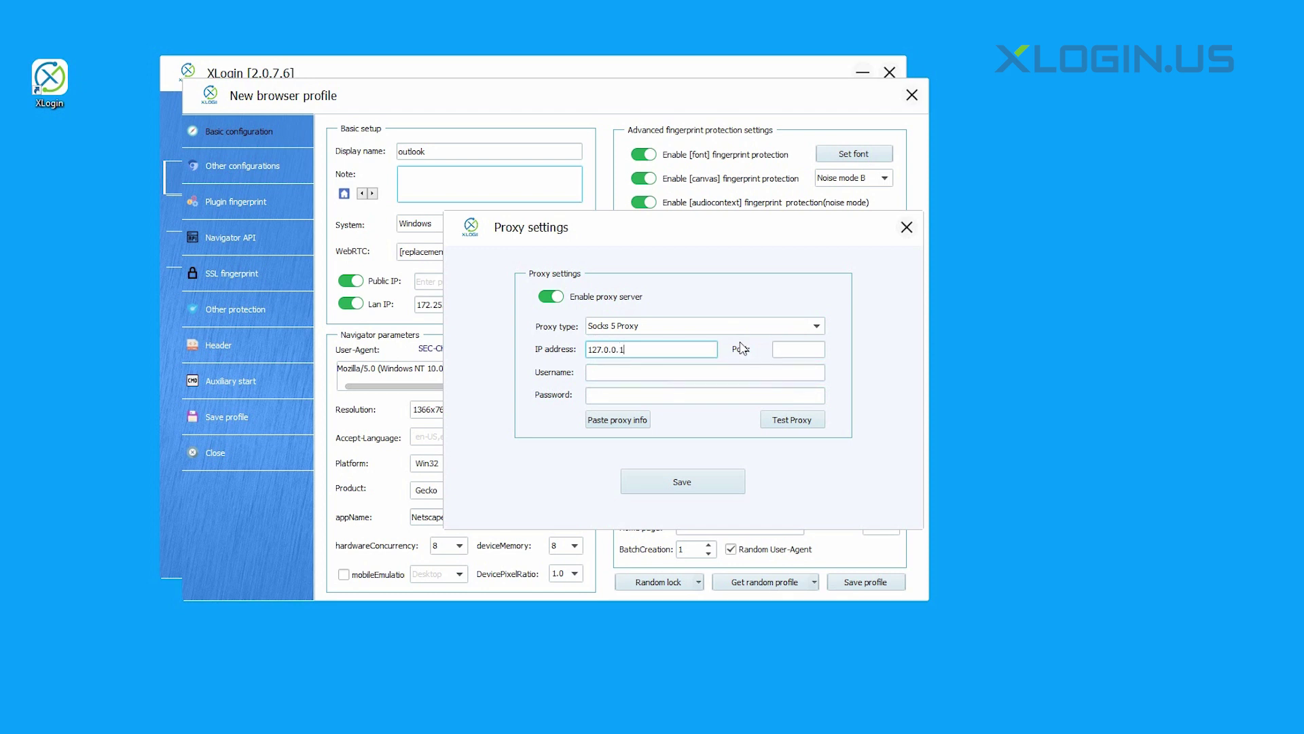
pyautogui.click(803, 345)
pyautogui.write('5500')
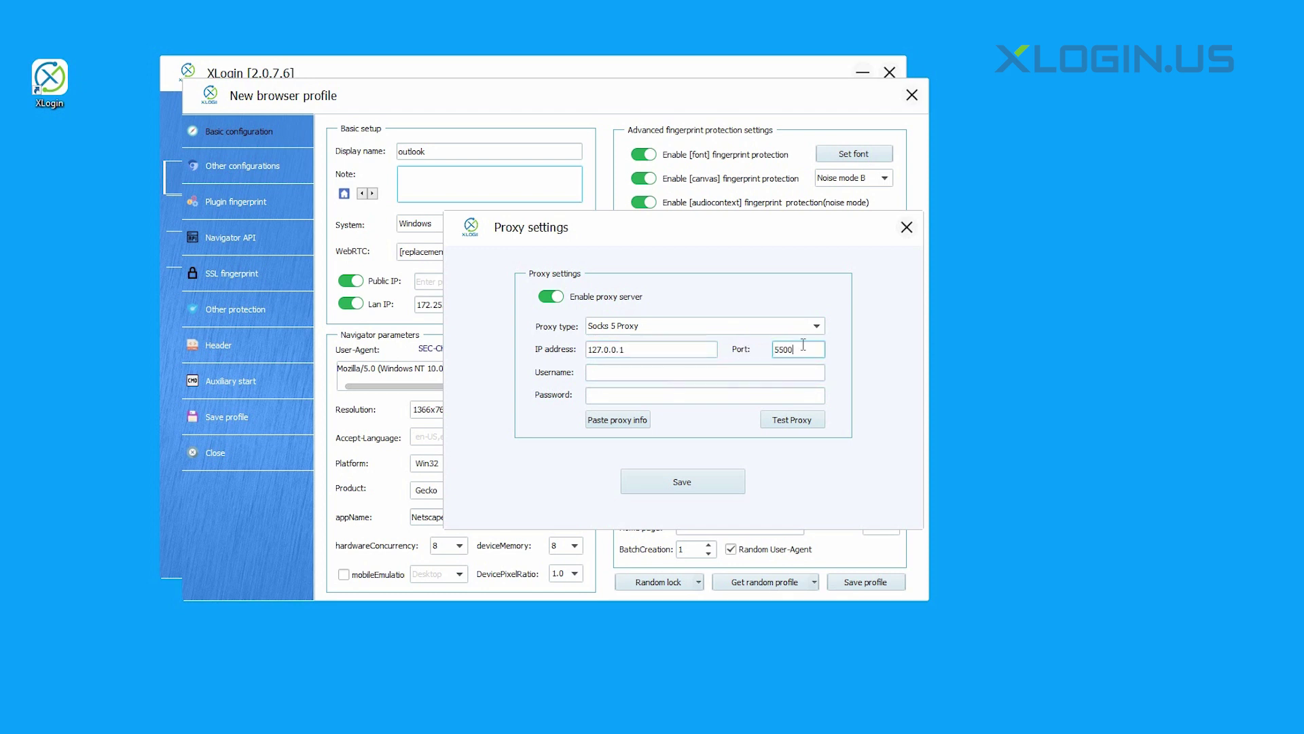
pyautogui.click(798, 419)
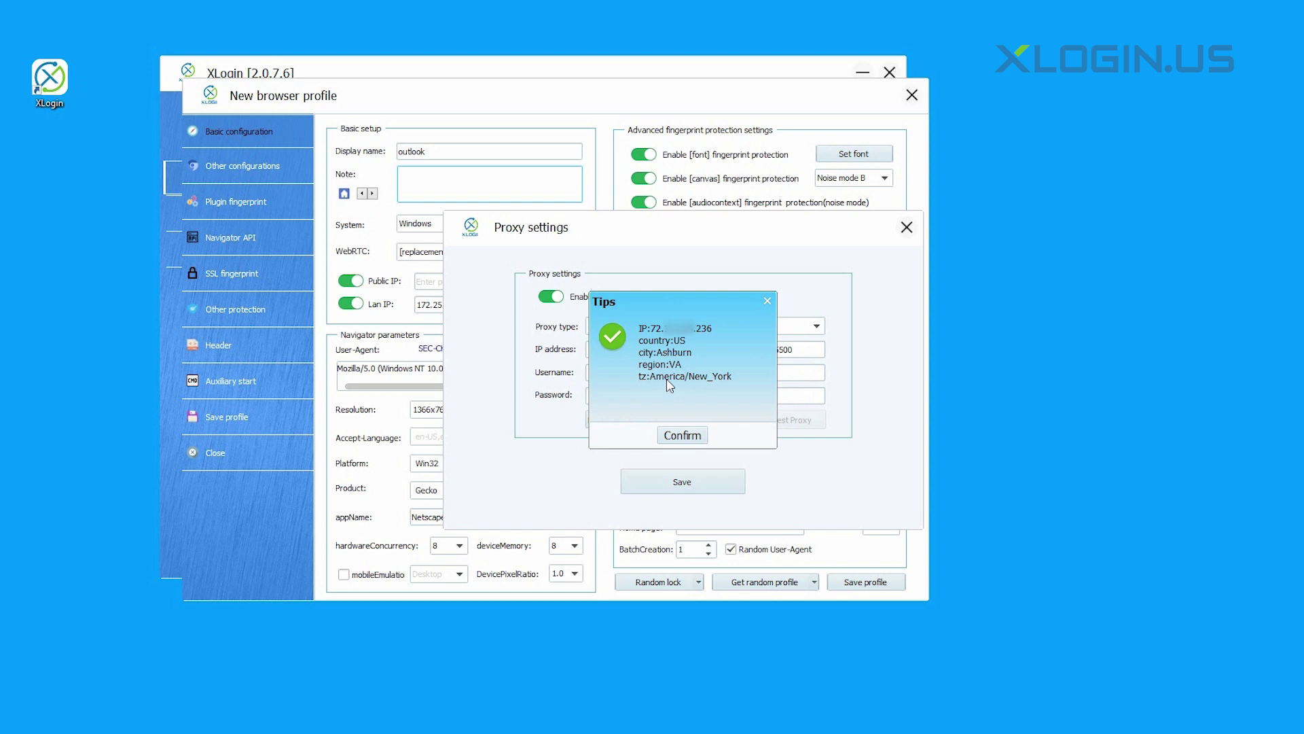
pyautogui.click(683, 436)
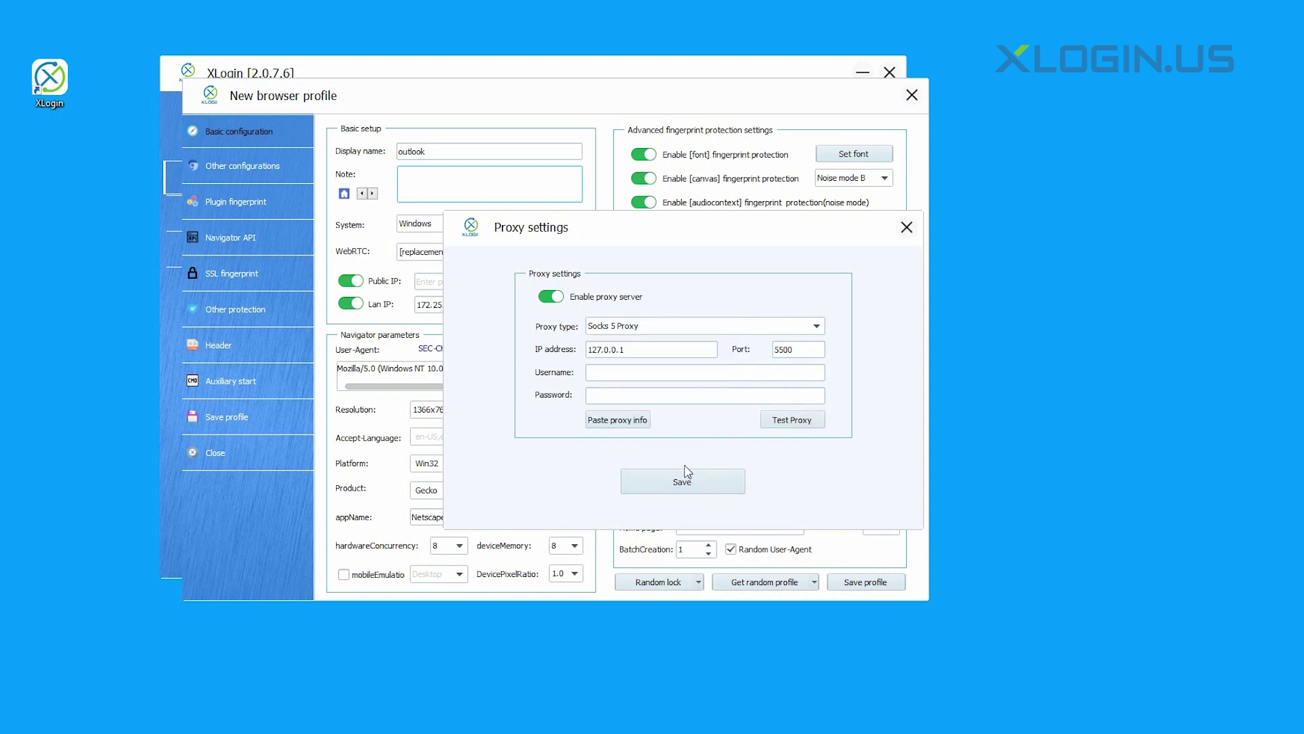
pyautogui.click(686, 474)
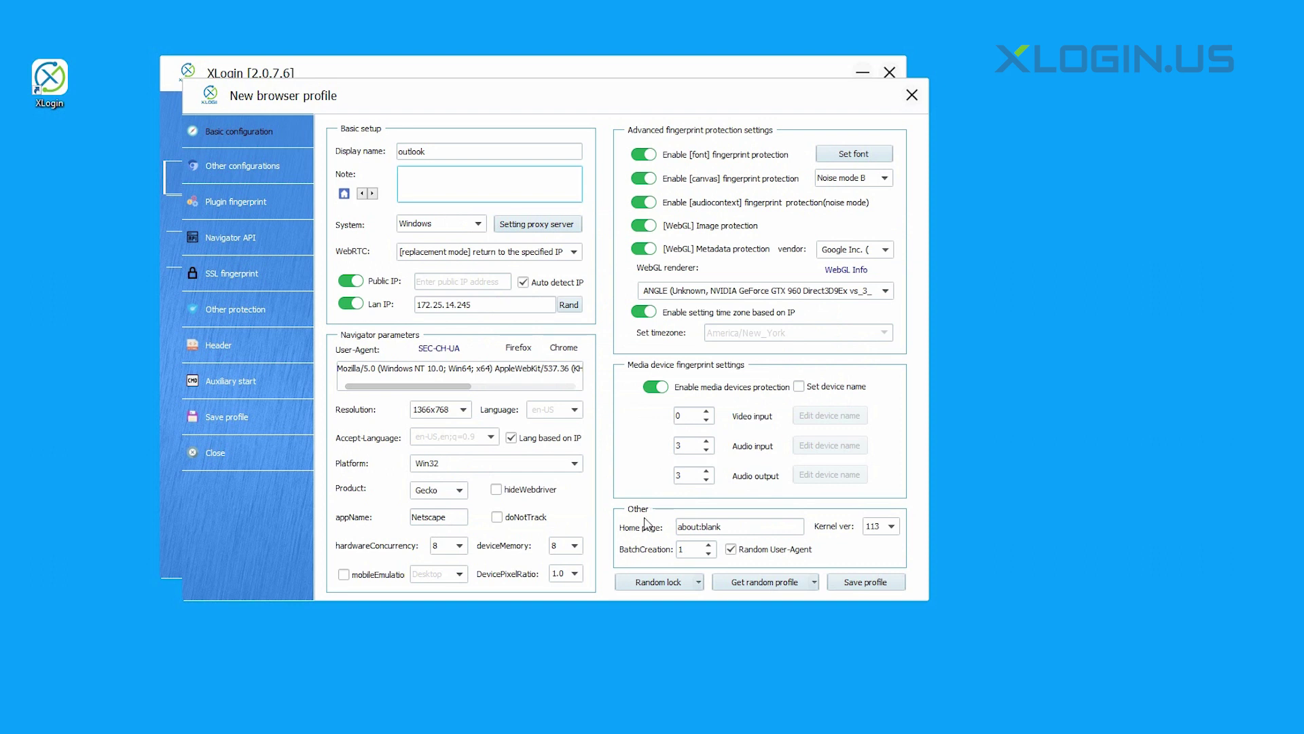
pyautogui.moveTo(735, 529); pyautogui.dragTo(669, 530)
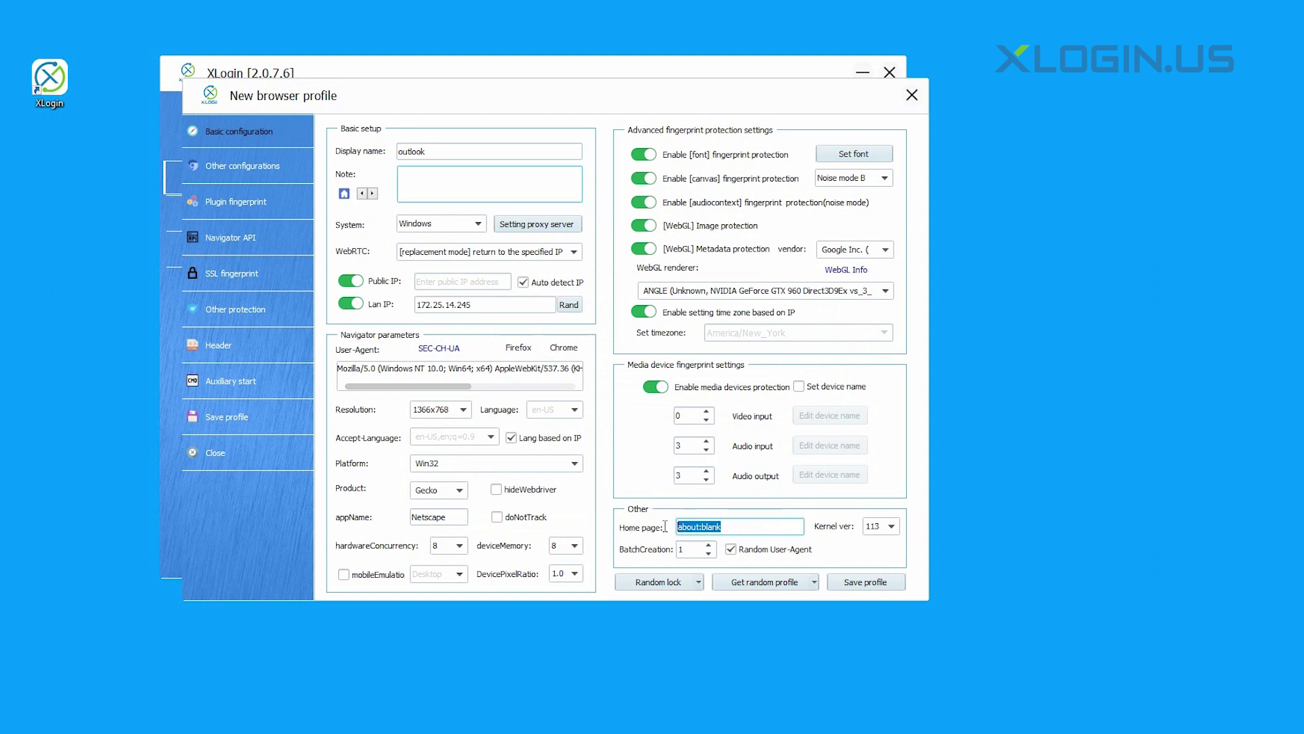
pyautogui.write('https://outlook.live.com/owa/')
# - Set batch creation to 2 and save, creating two outlook profiles
pyautogui.click(709, 547)
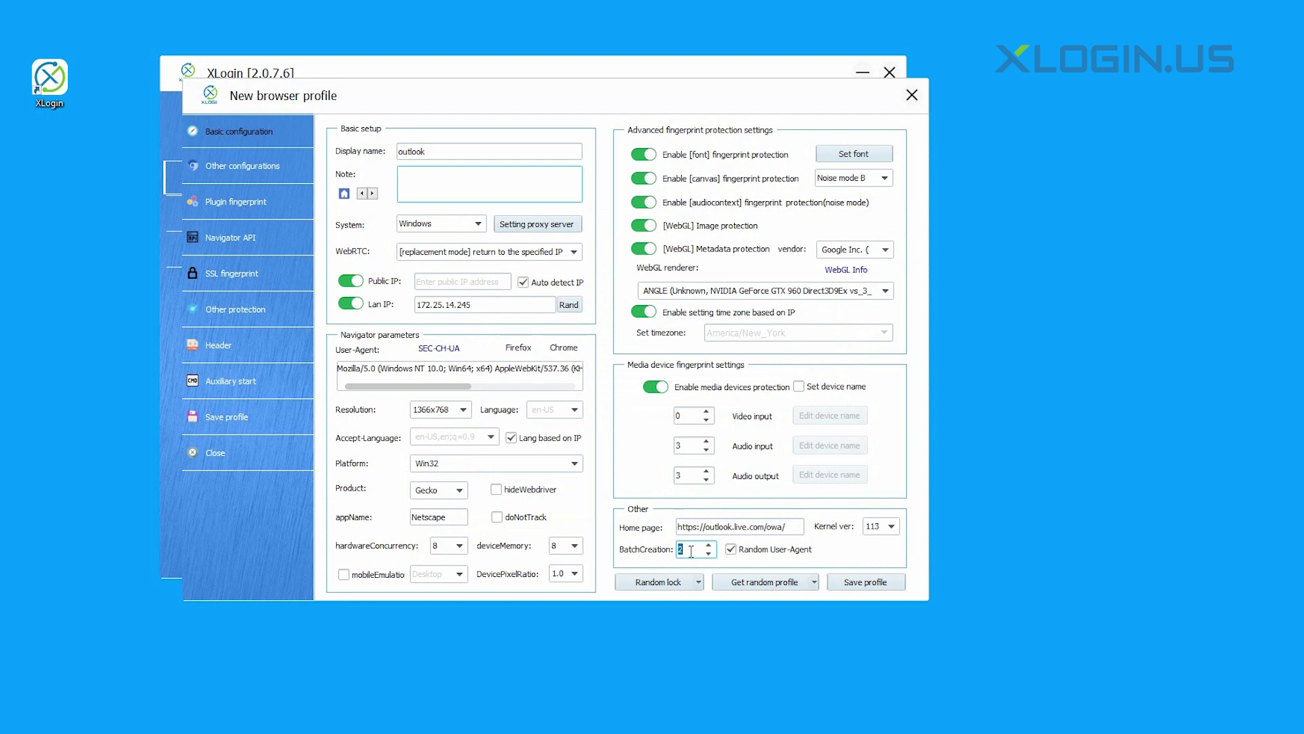
pyautogui.click(242, 166)
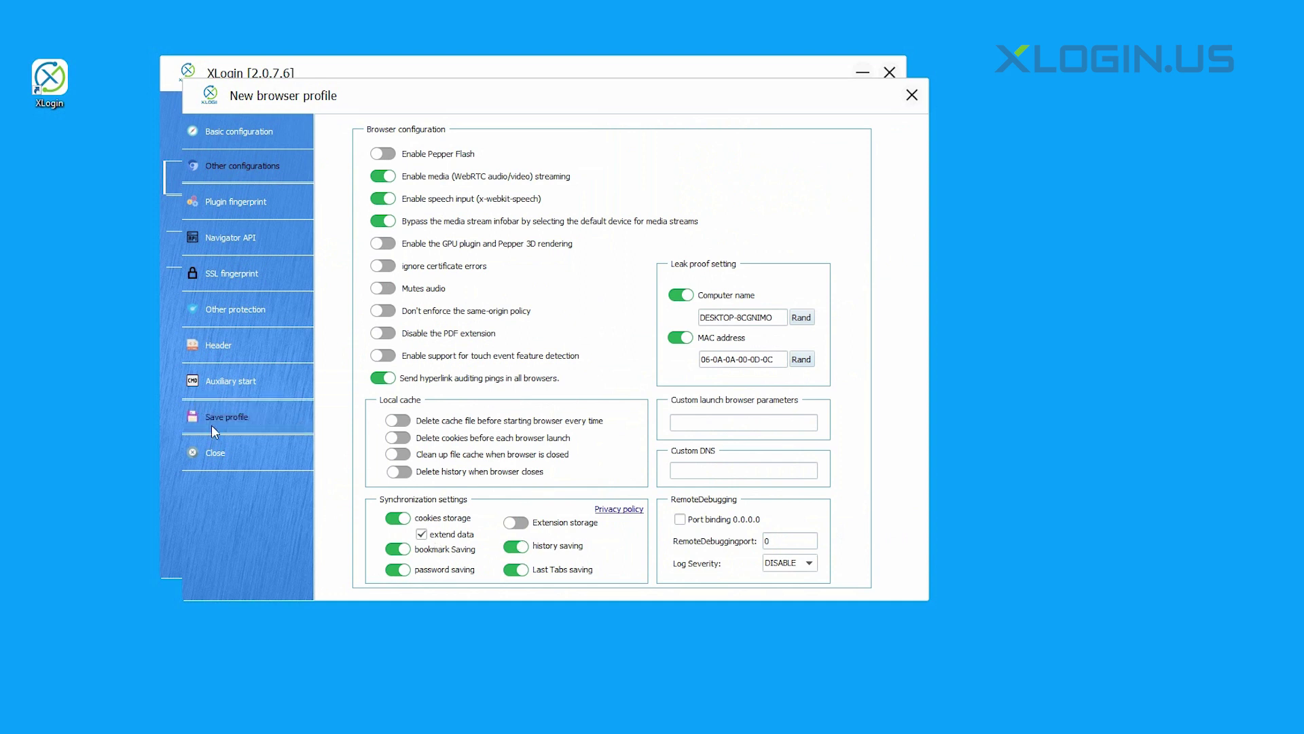
pyautogui.click(230, 419)
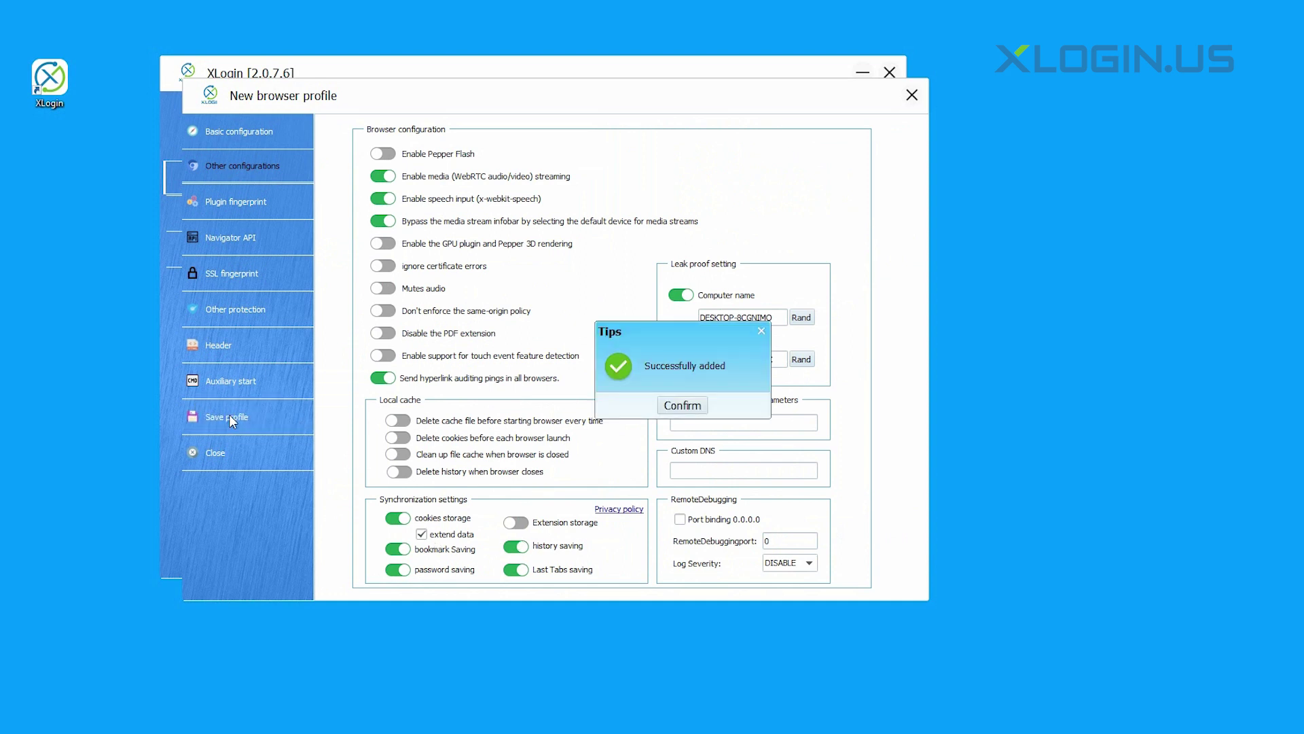
pyautogui.click(694, 407)
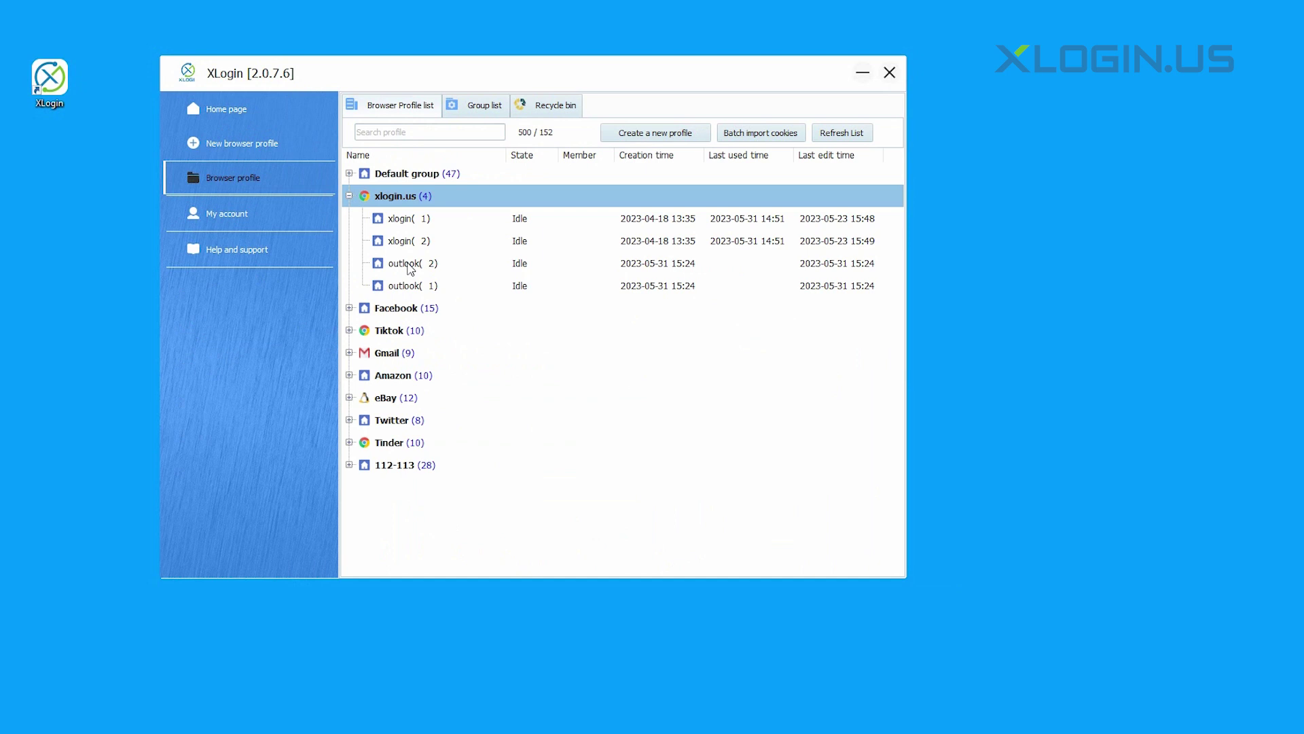
# - Change outlook( 2)'s proxy port to 5501, test it (Decatur, US) and save
pyautogui.click(420, 266)
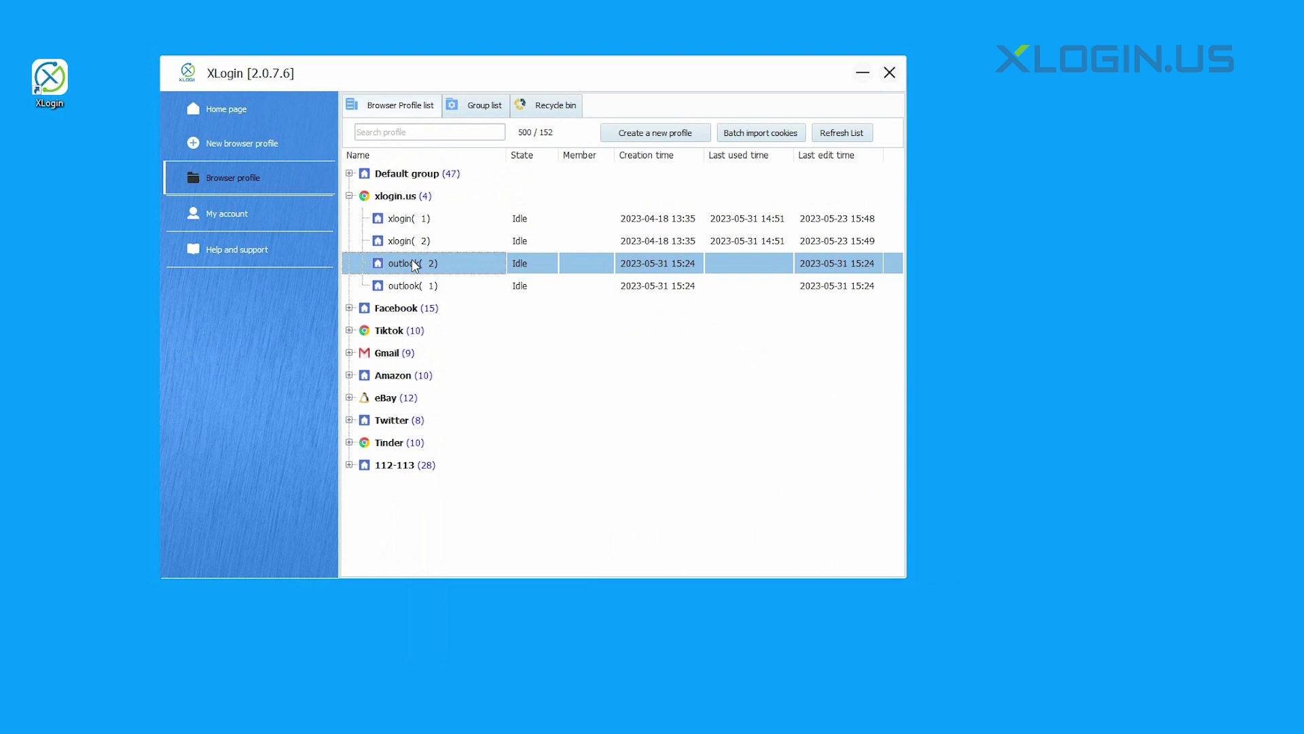
pyautogui.rightClick(413, 261)
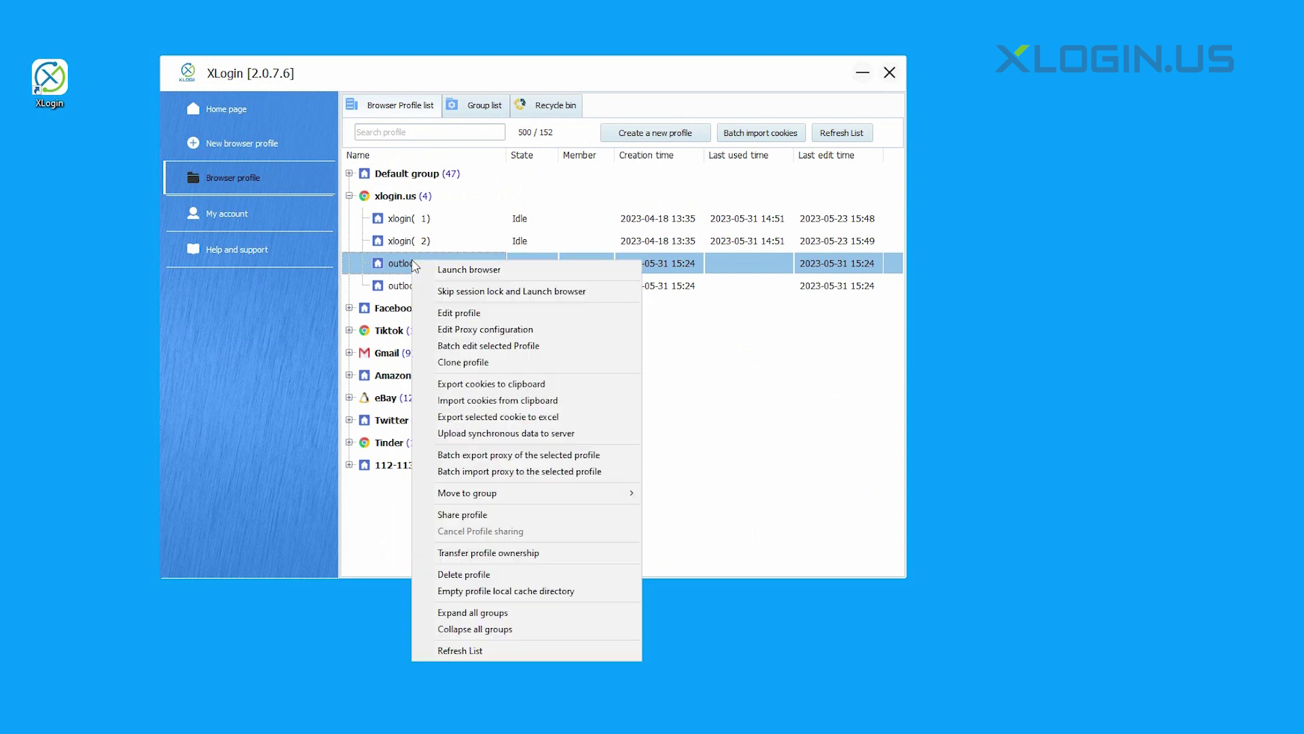
pyautogui.click(487, 330)
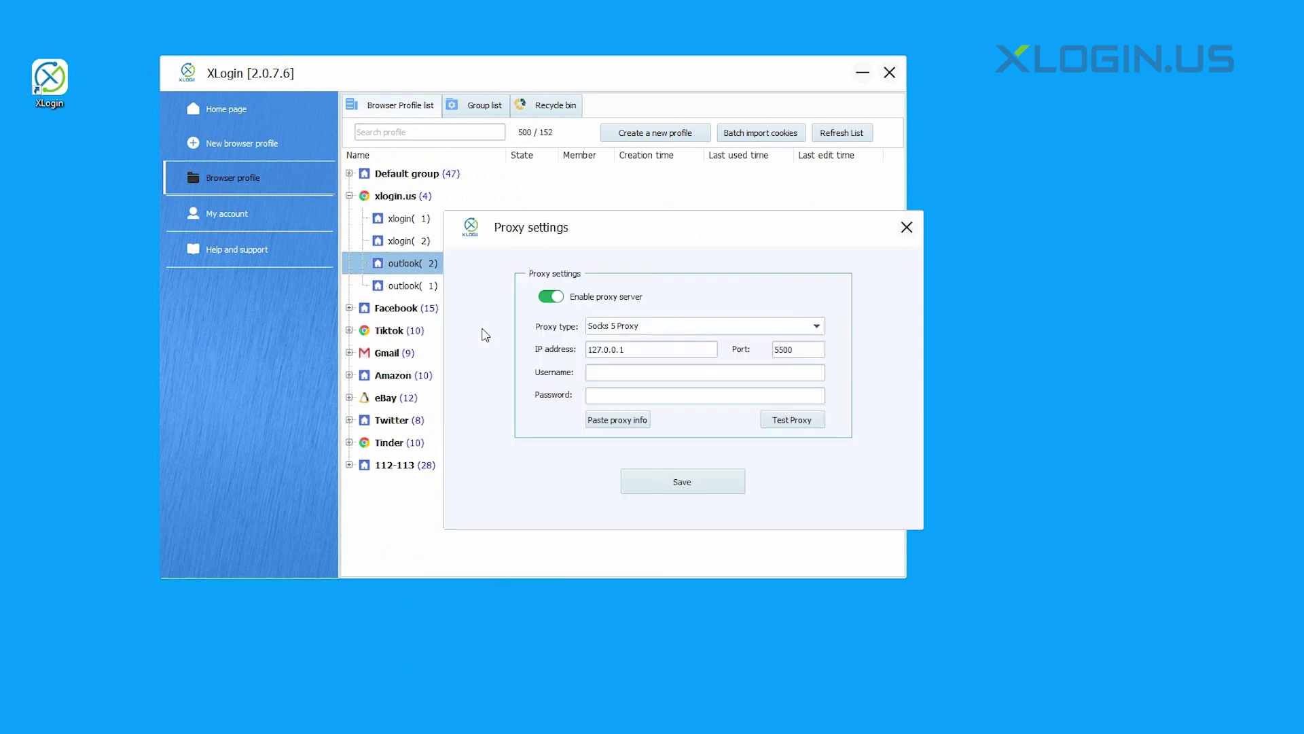
pyautogui.click(779, 353)
pyautogui.click(795, 422)
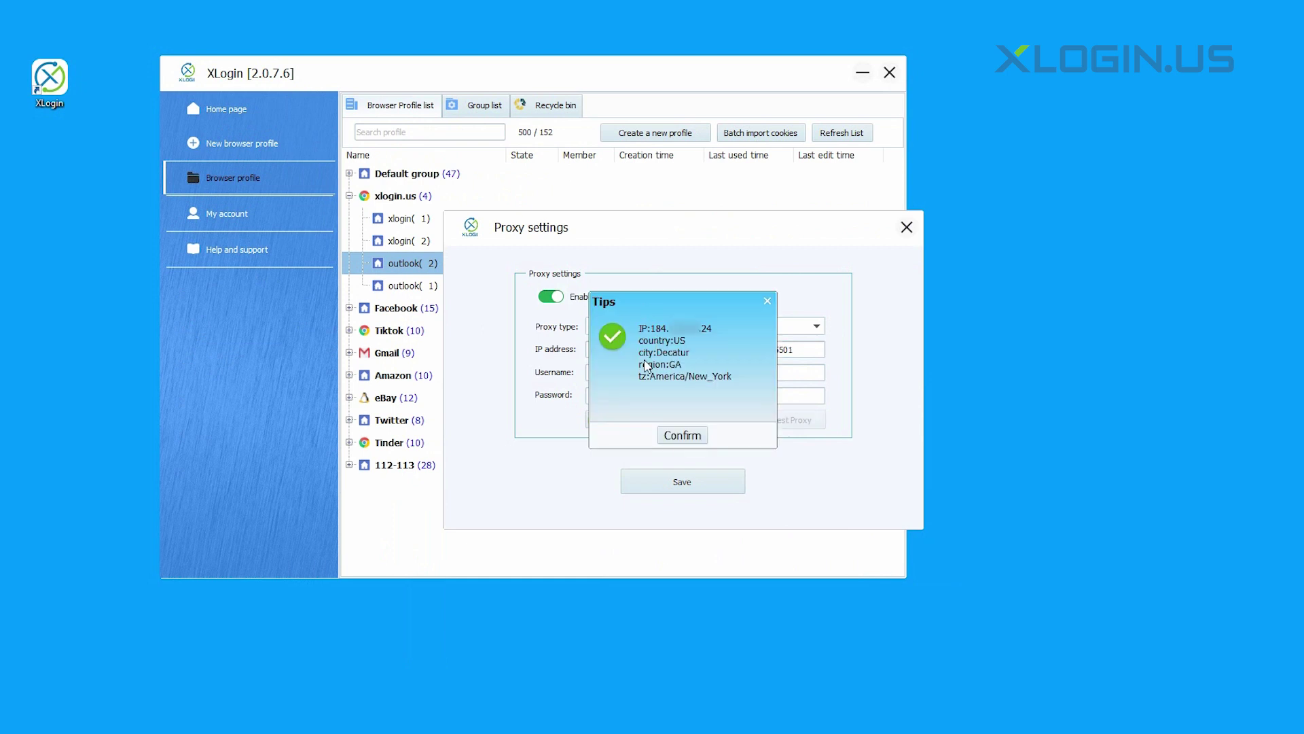
pyautogui.click(686, 437)
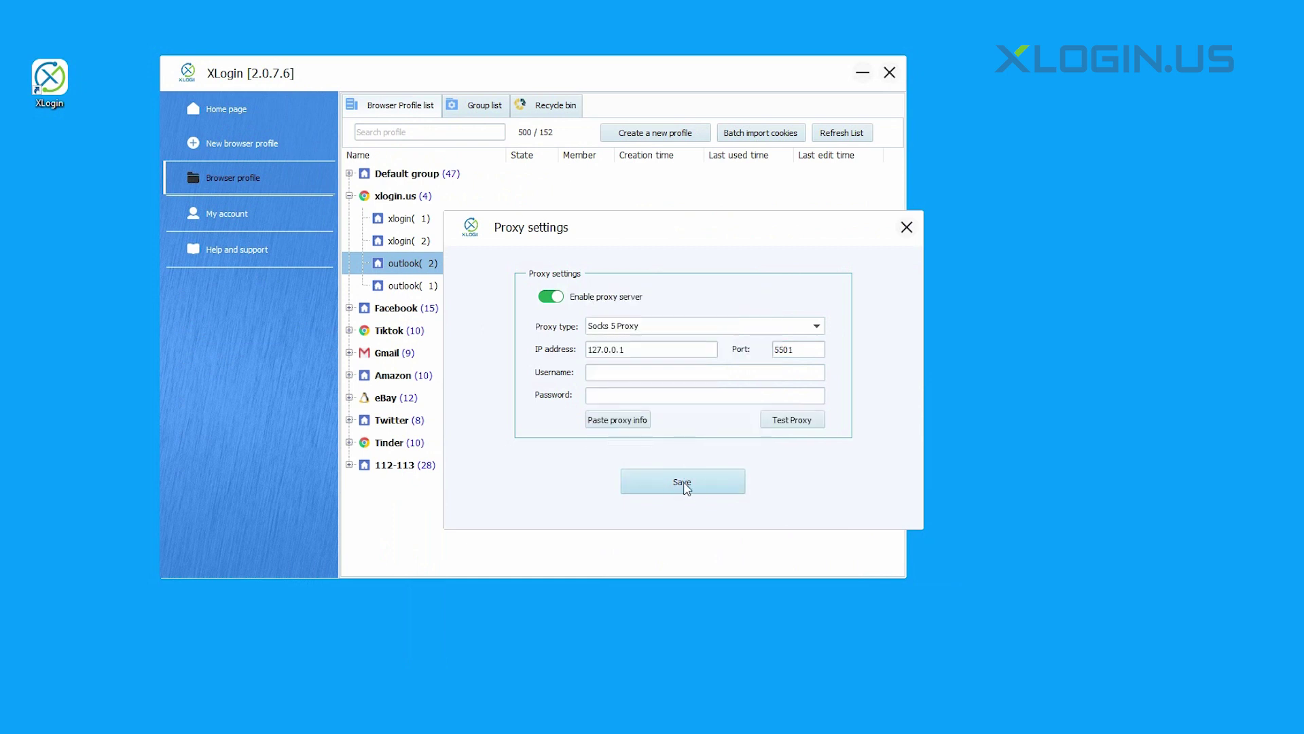
pyautogui.click(684, 483)
pyautogui.click(419, 289)
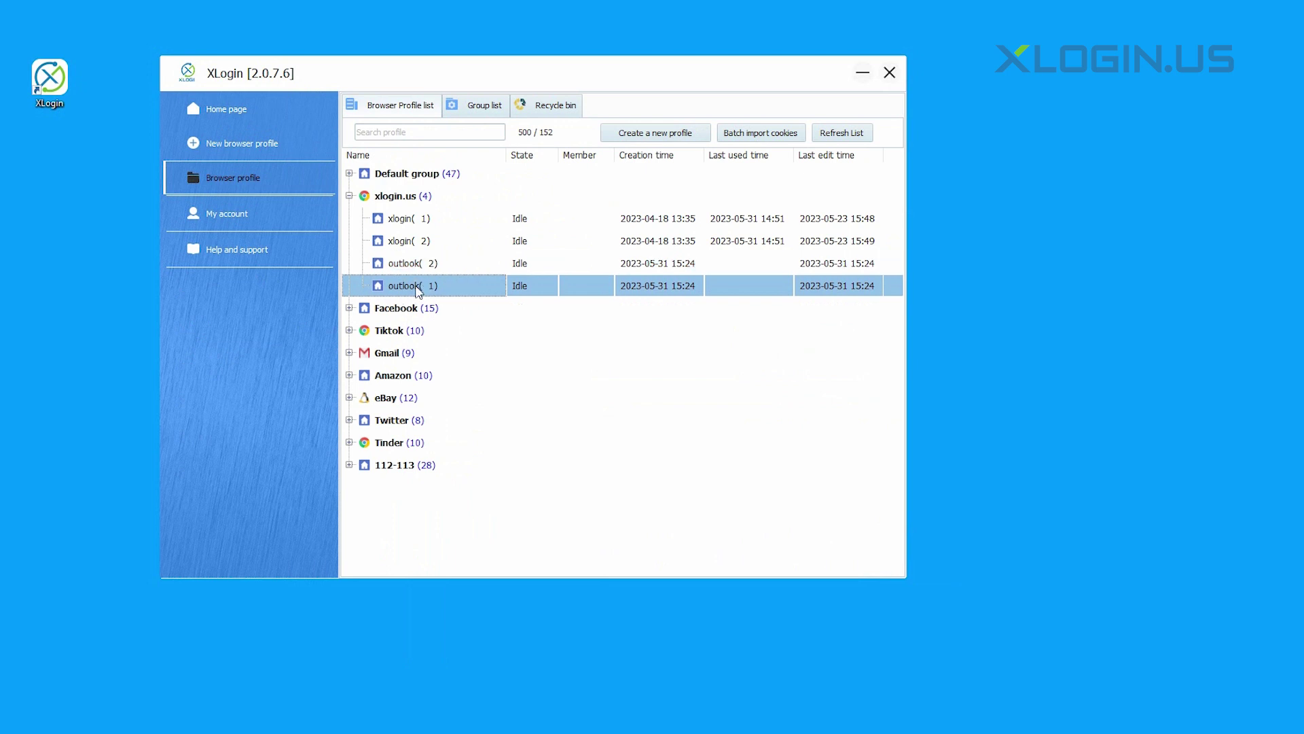
# - Check that outlook( 1)'s proxy port is still 5500, closing without changes
pyautogui.rightClick(418, 291)
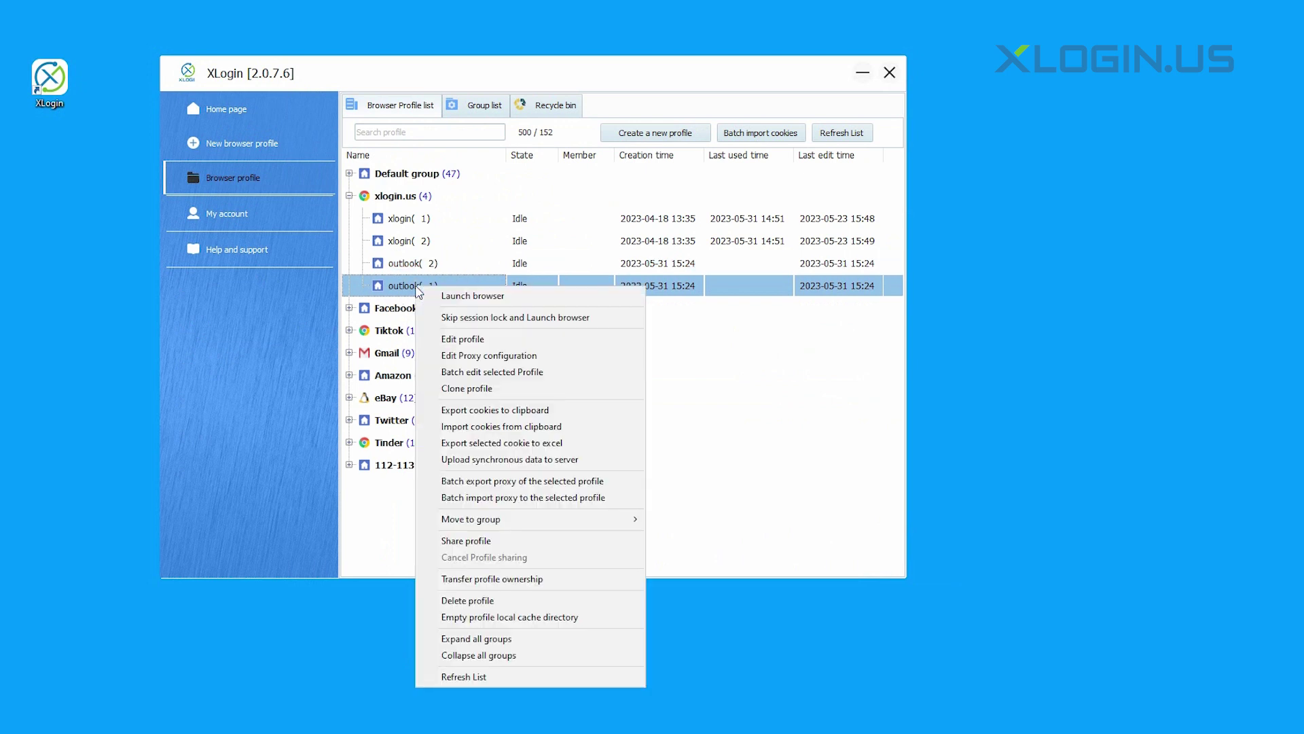
pyautogui.click(479, 356)
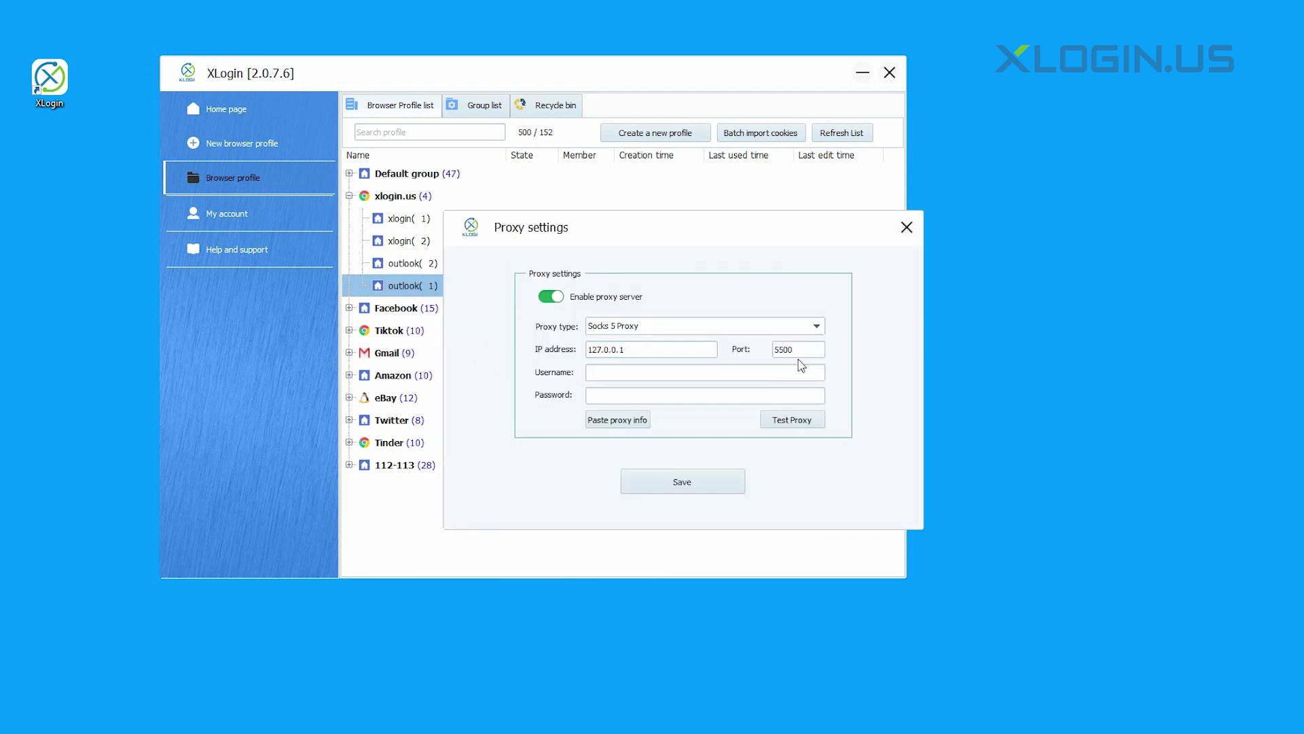
pyautogui.doubleClick(784, 349)
pyautogui.write('5500')
pyautogui.click(907, 227)
# - Select both outlook profiles and launch their browsers together
pyautogui.click(425, 265)
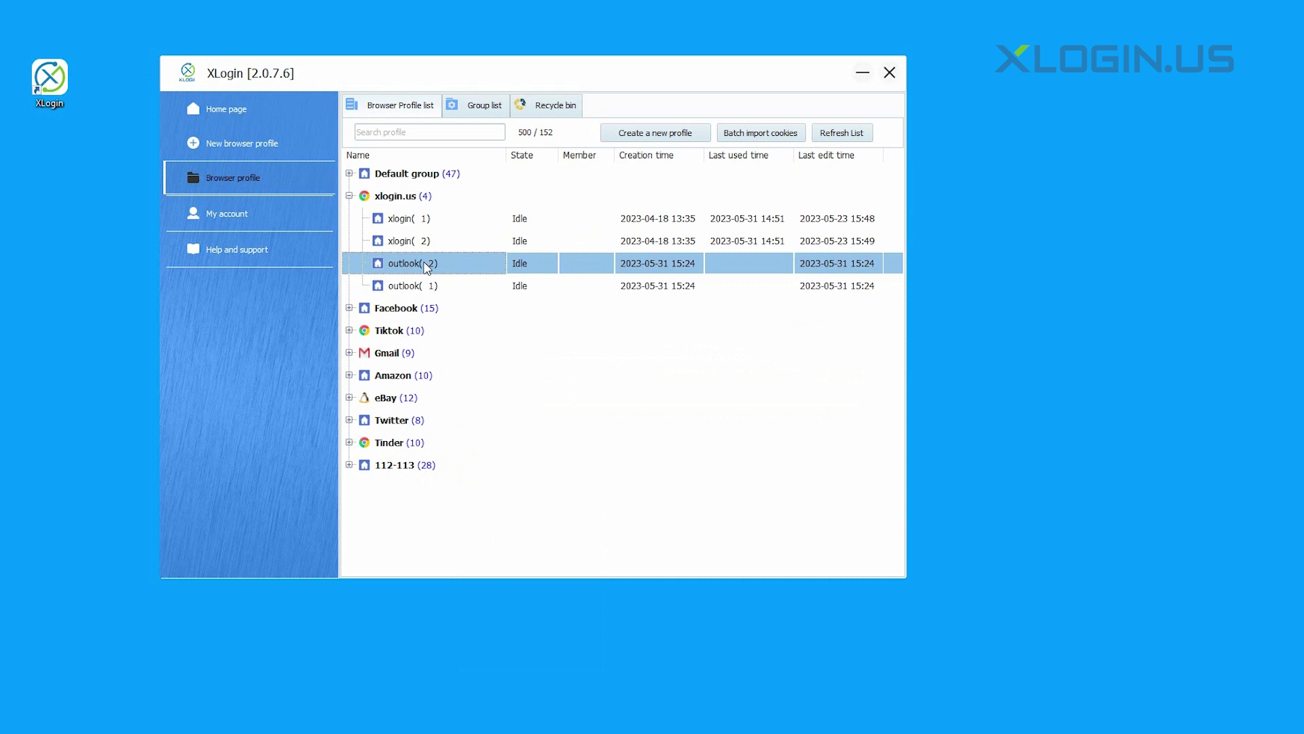
pyautogui.keyDown('ctrl'); pyautogui.click(415, 286); pyautogui.keyUp('ctrl')
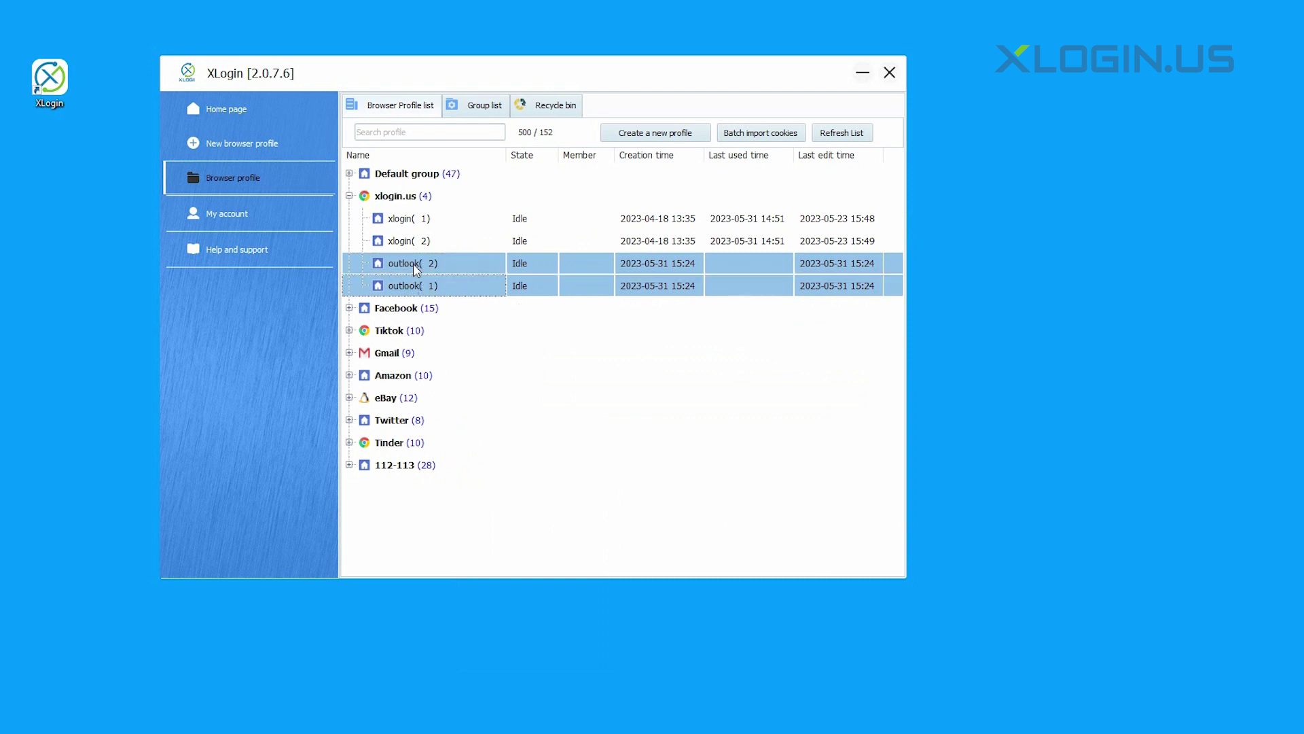
pyautogui.rightClick(413, 263)
pyautogui.click(451, 270)
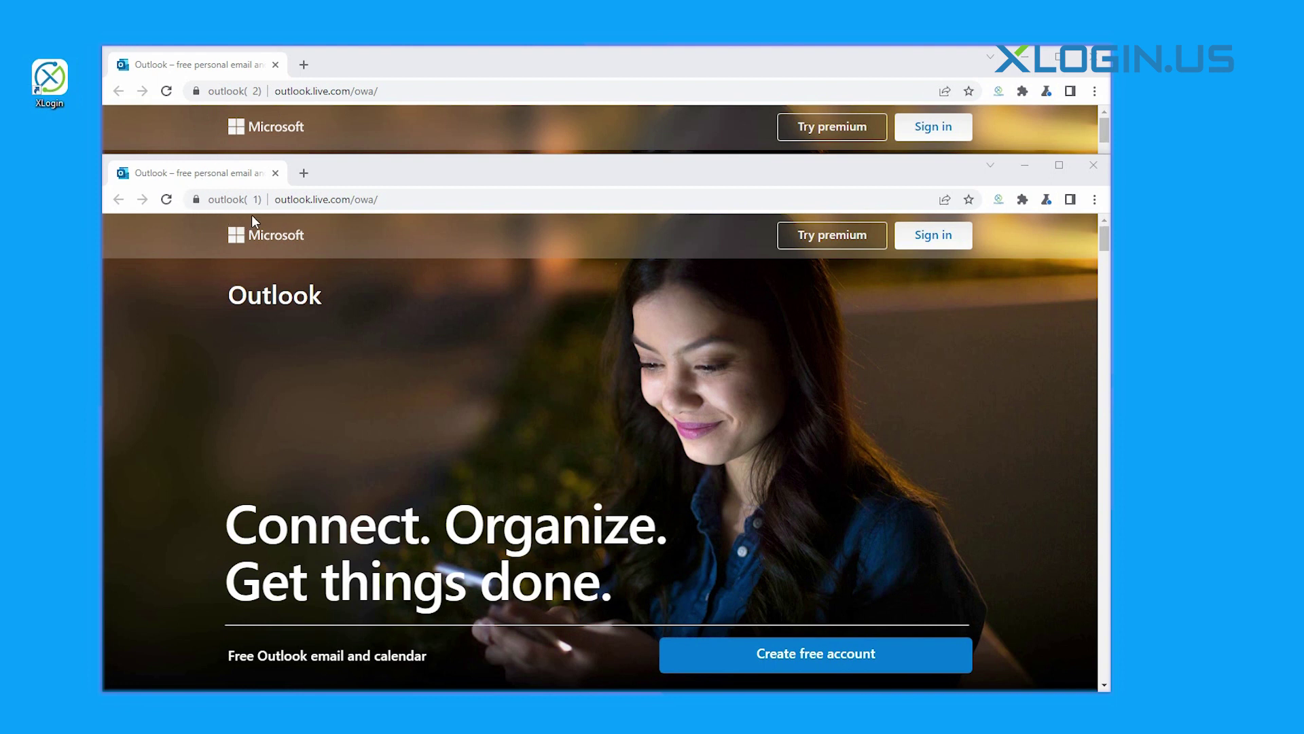
pyautogui.click(805, 655)
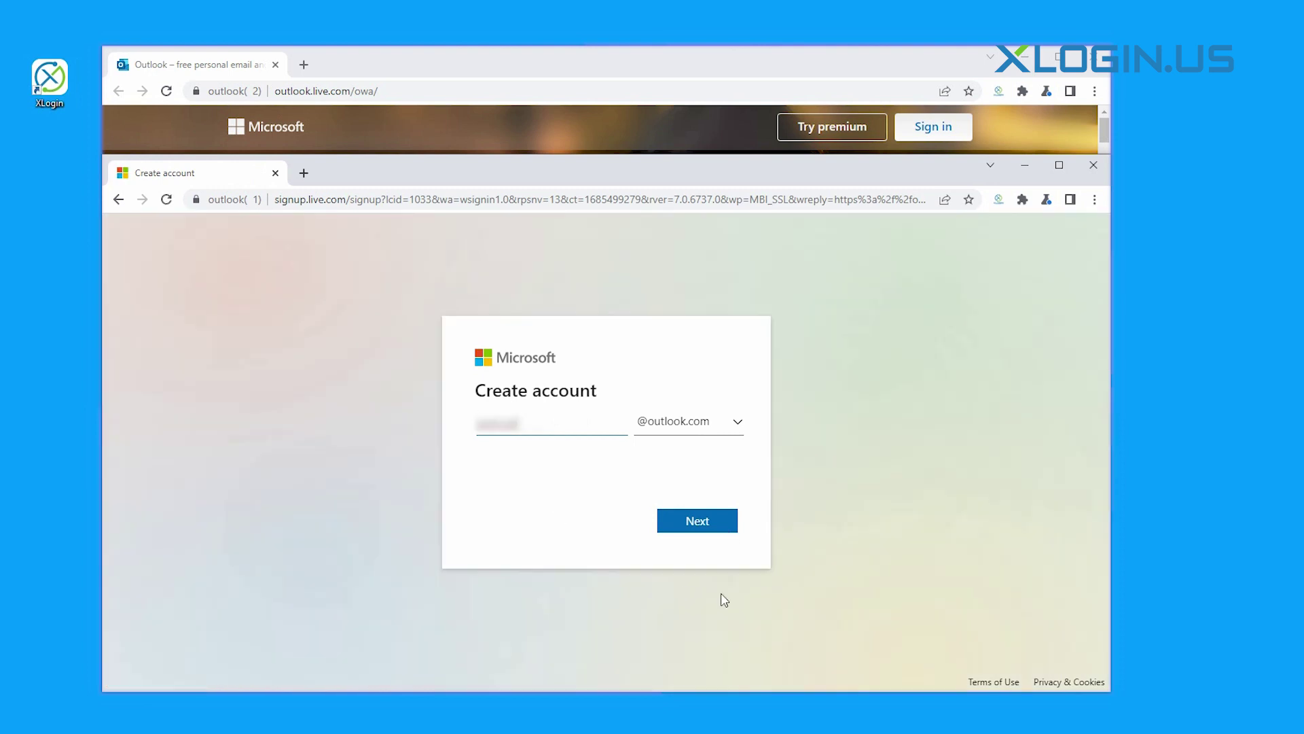
pyautogui.click(710, 523)
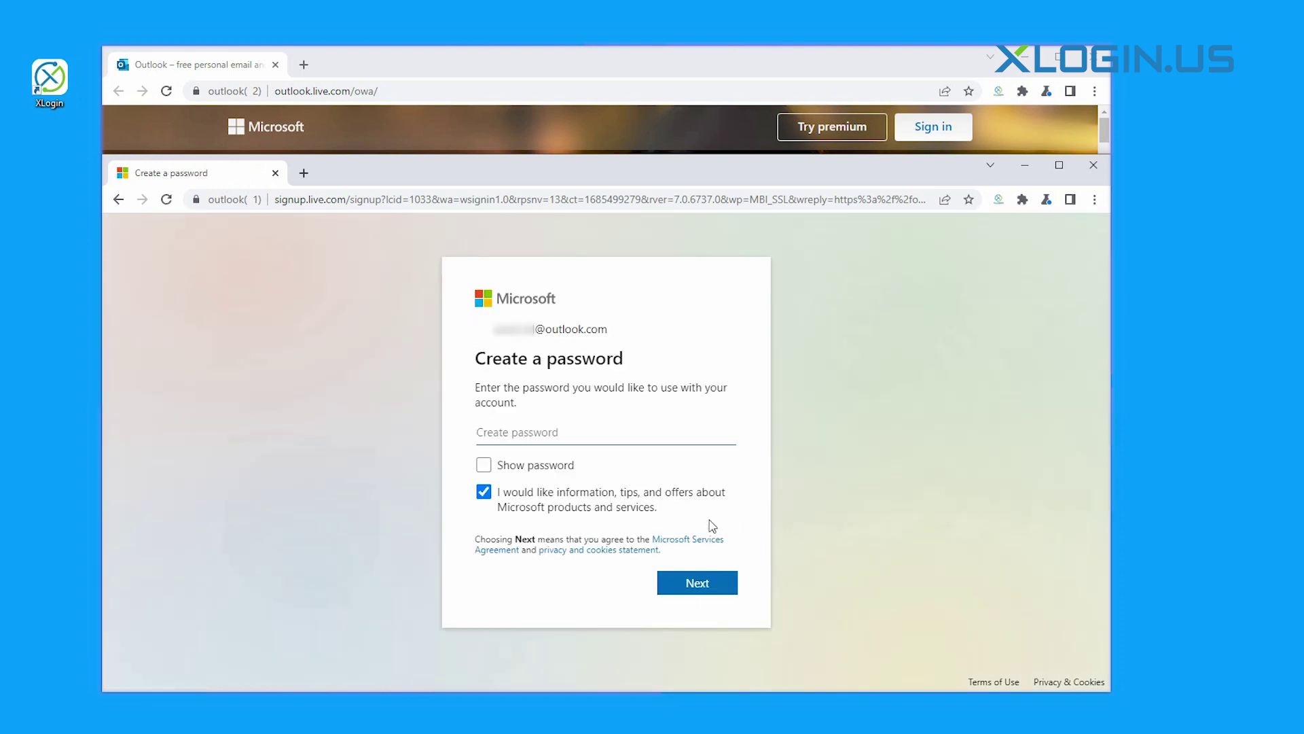
# - Enter the account password, continue, and save the password in Chrome
pyautogui.click(490, 432)
pyautogui.hotkey('ctrl', 'v')
pyautogui.click(694, 588)
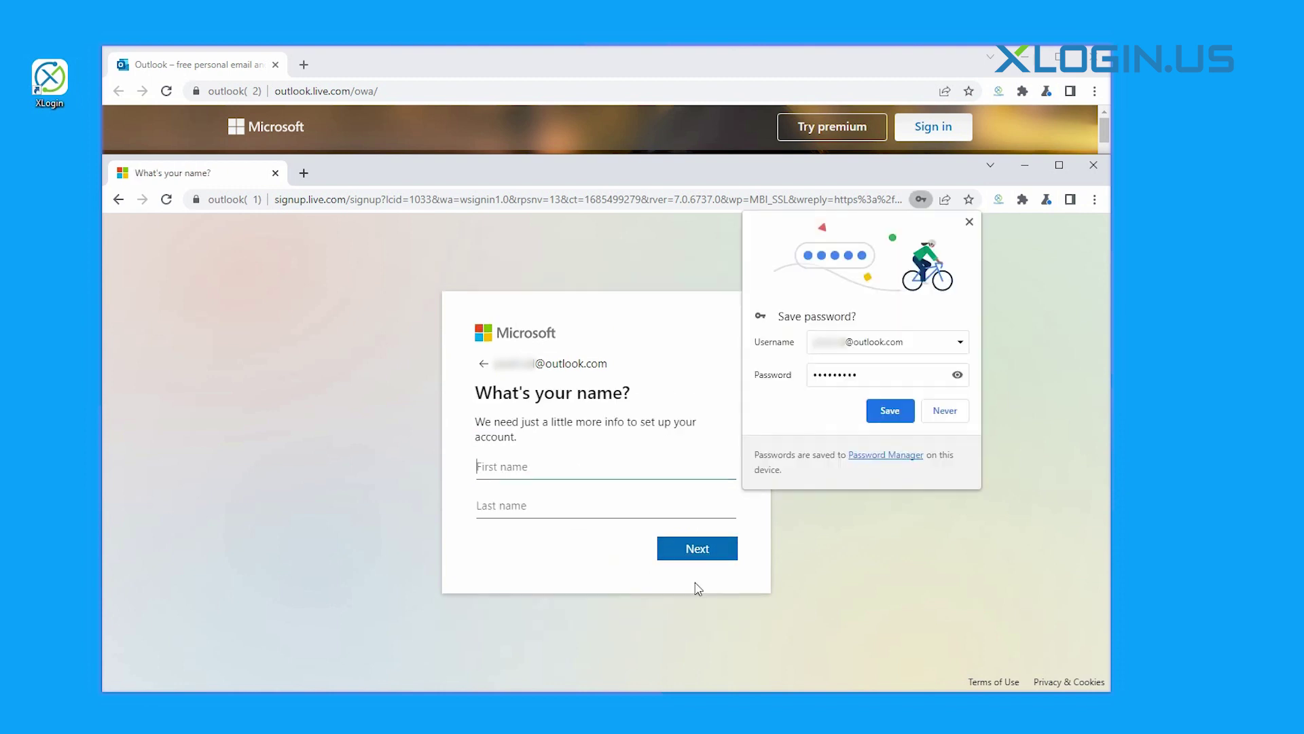
pyautogui.press('Tab')
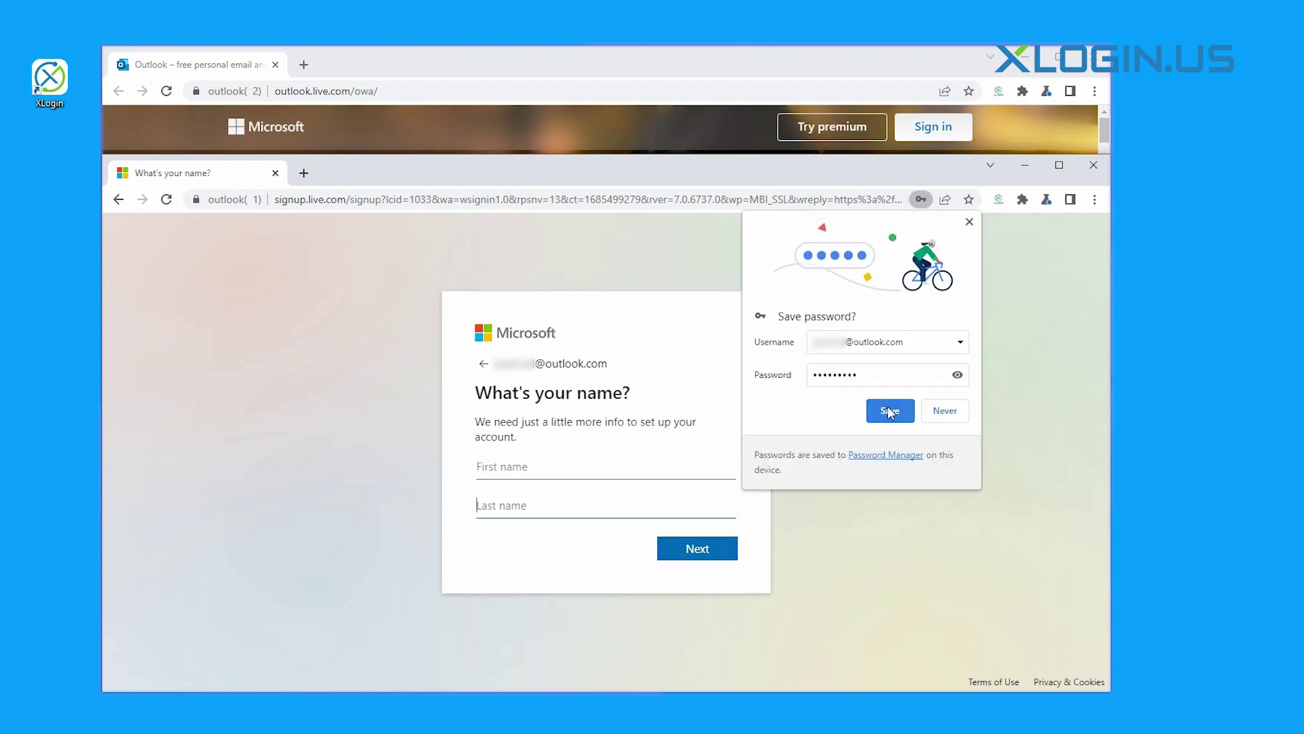
pyautogui.click(891, 411)
# - Enter the name John Smith and continue
pyautogui.click(493, 465)
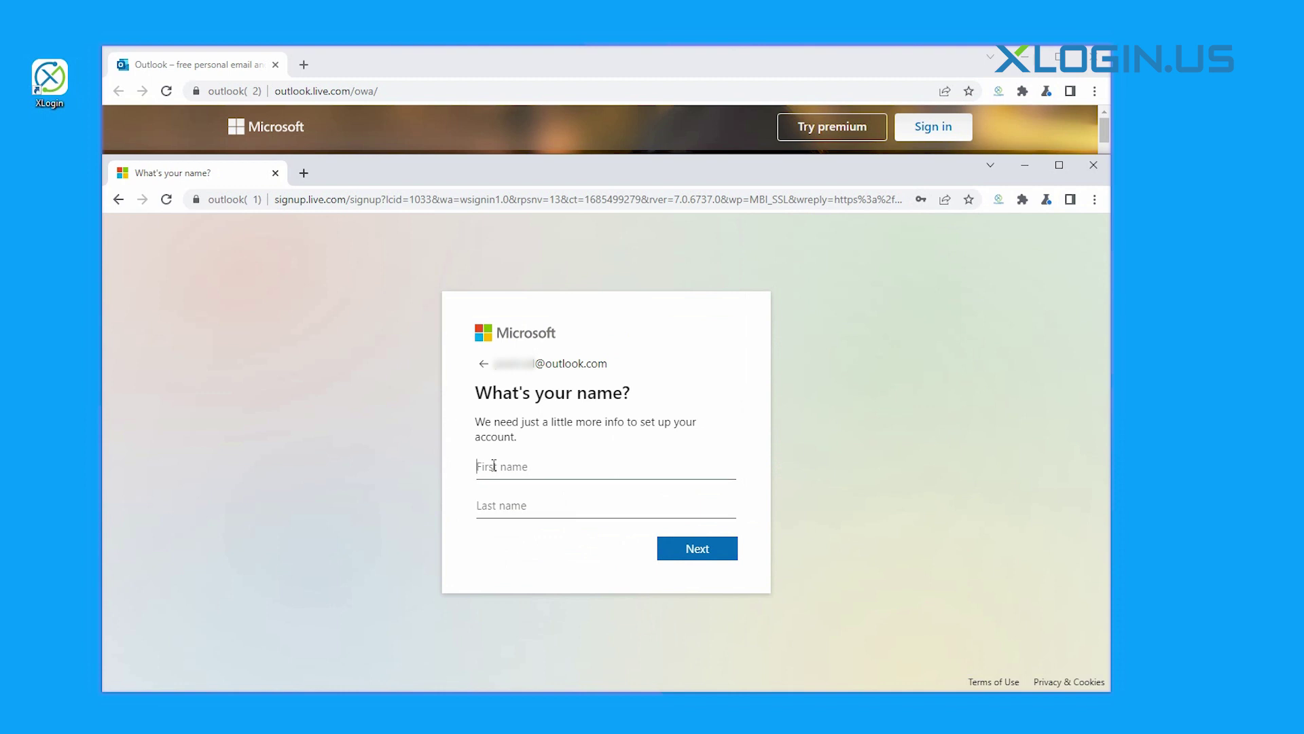
pyautogui.write('John')
pyautogui.click(491, 504)
pyautogui.write('Smith')
pyautogui.click(700, 552)
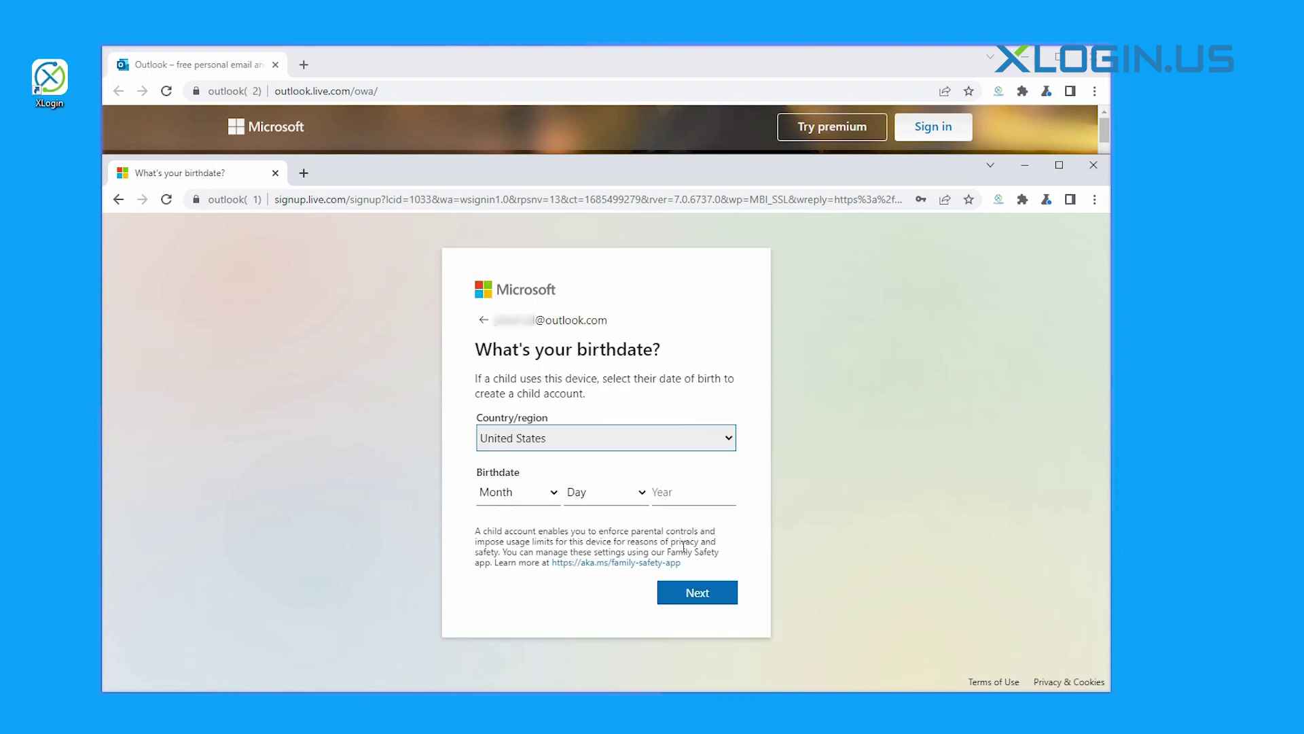
# - Set the birthdate to March 10, 1992 and submit it
pyautogui.click(523, 495)
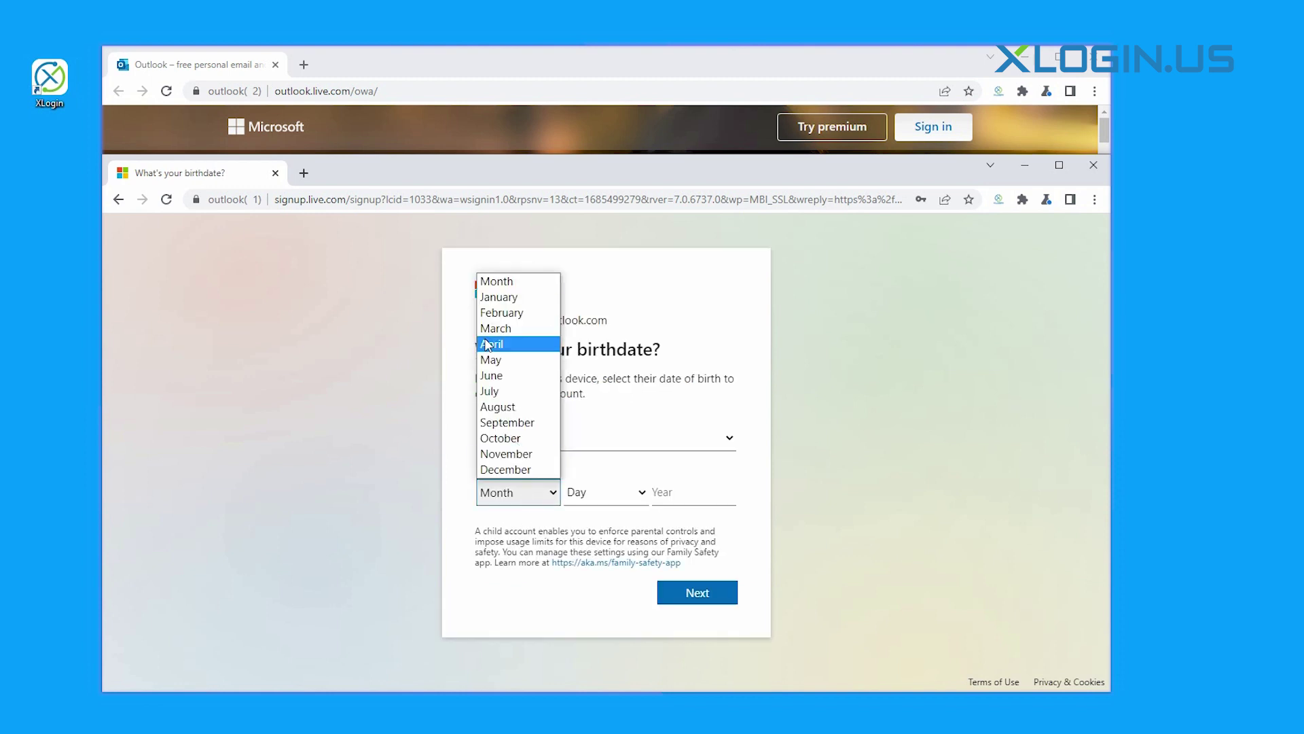
pyautogui.click(496, 328)
pyautogui.click(600, 495)
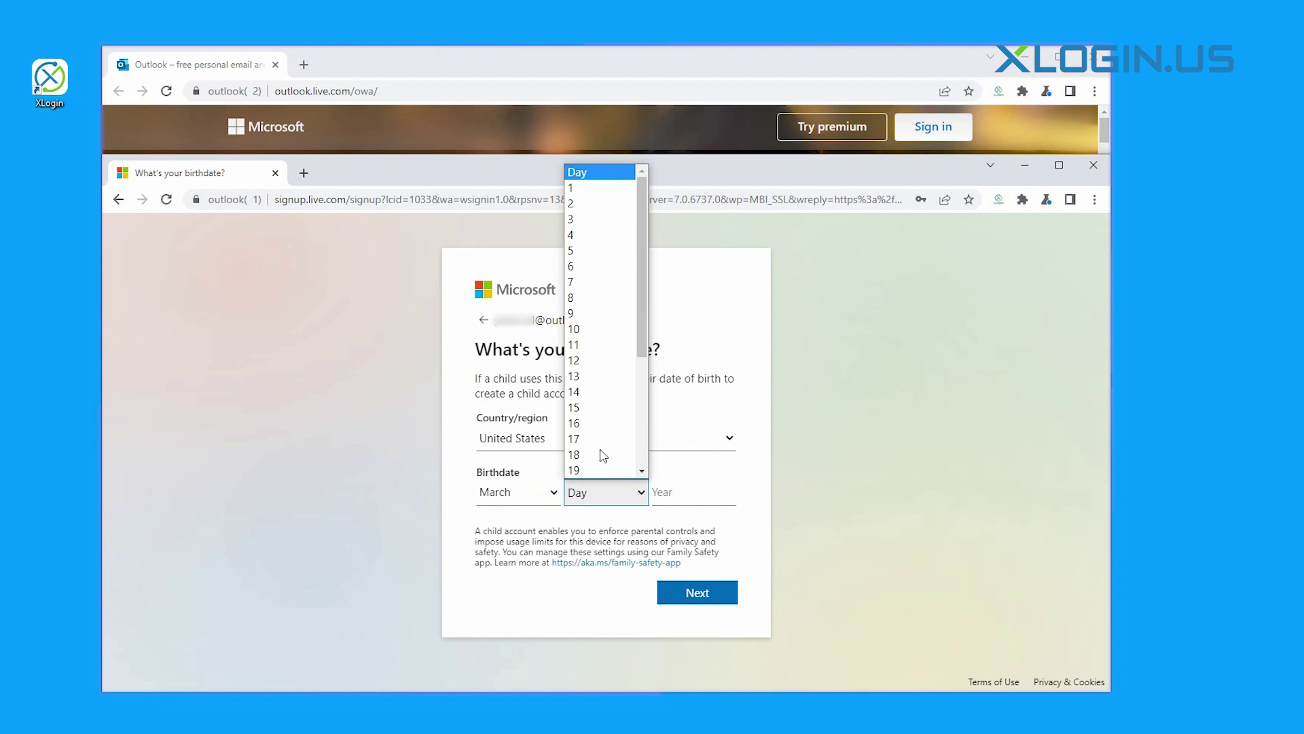
pyautogui.click(586, 331)
pyautogui.click(670, 491)
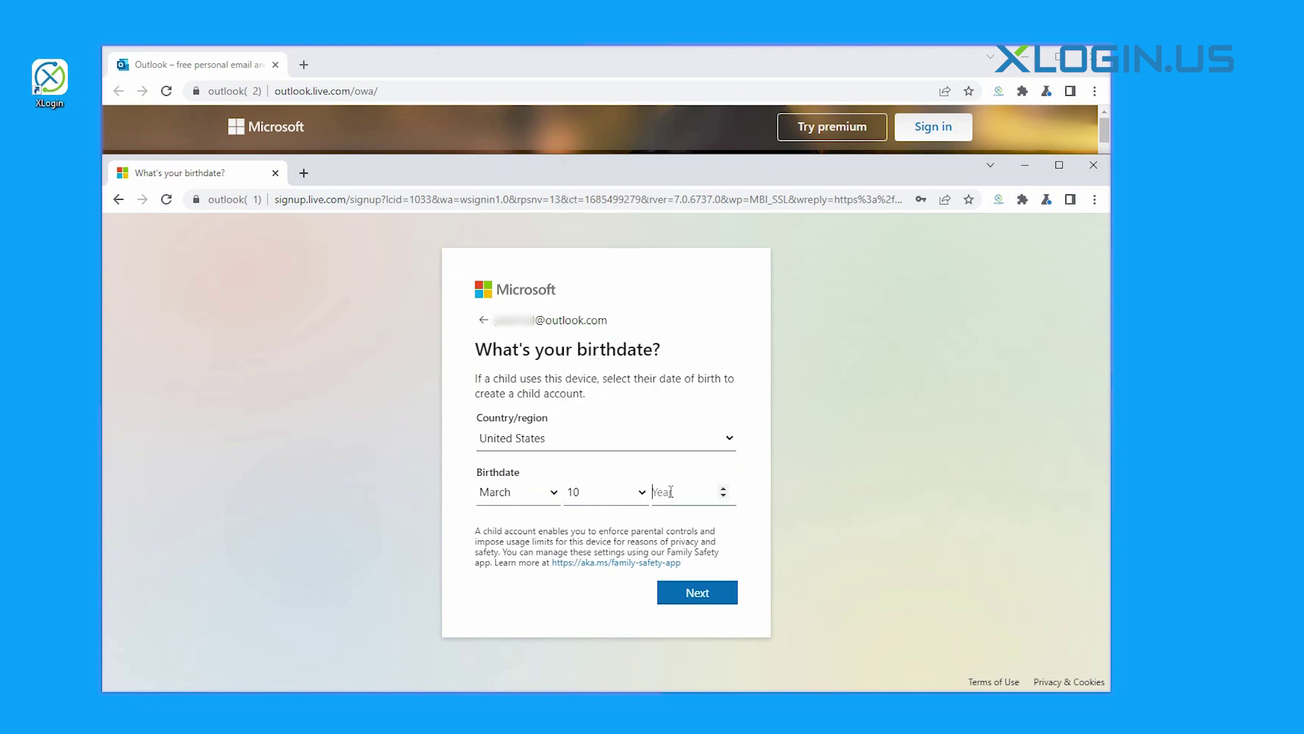
pyautogui.write('1992')
pyautogui.click(698, 592)
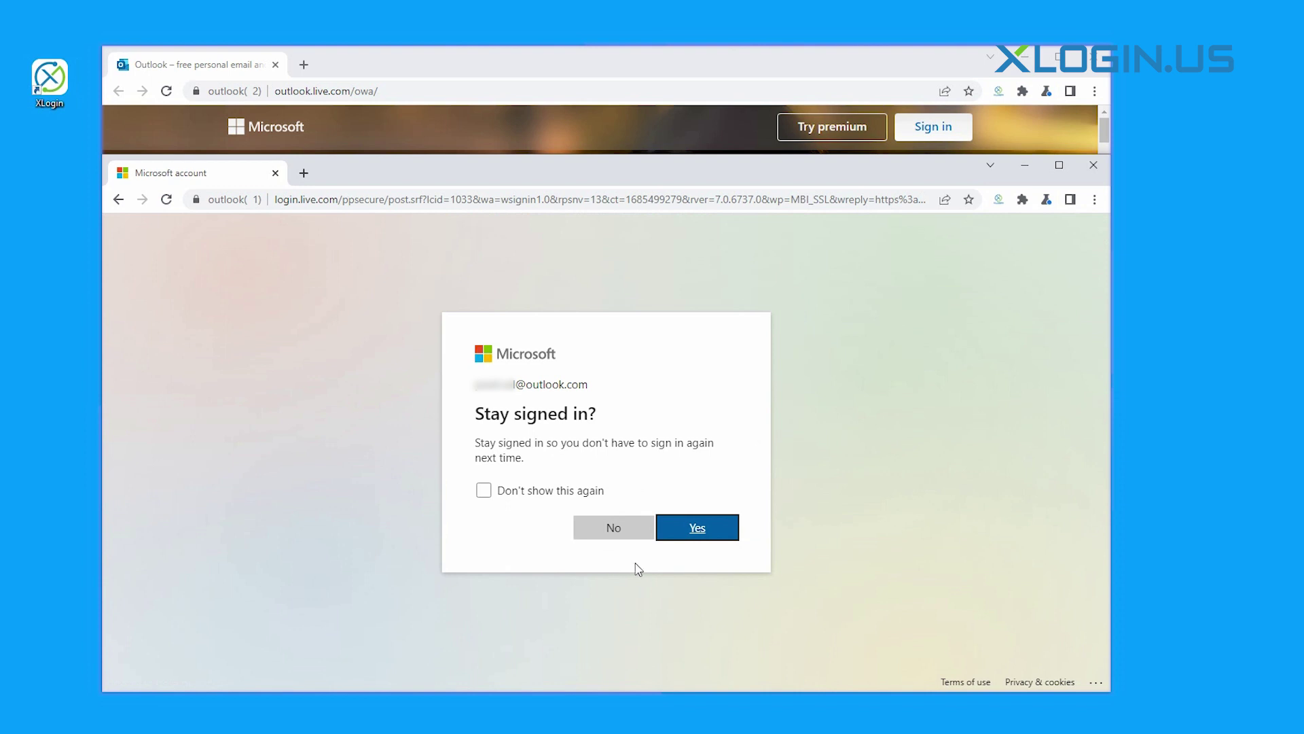
# - Answer Yes to 'Stay signed in?' and Continue past the privacy notice
pyautogui.click(693, 541)
pyautogui.click(713, 647)
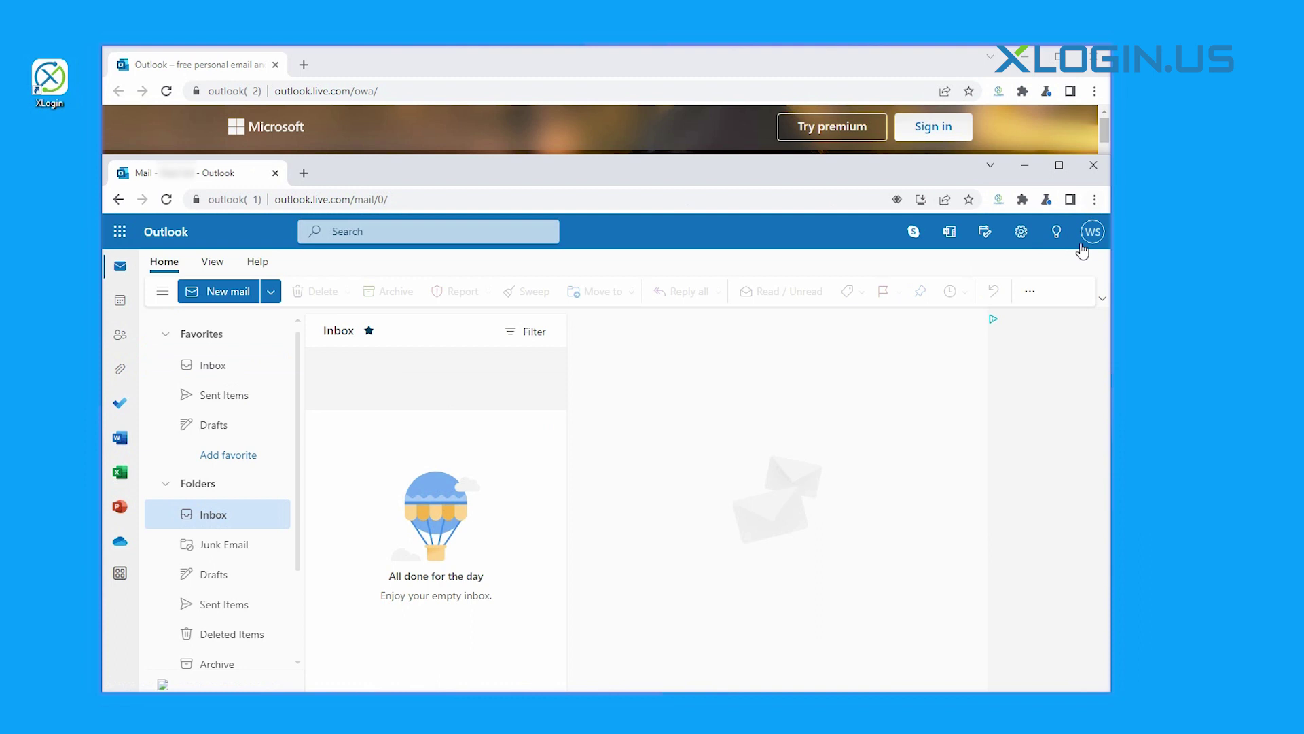
# - In the outlook( 2) window, begin a free account and submit a pasted email address
pyautogui.click(442, 63)
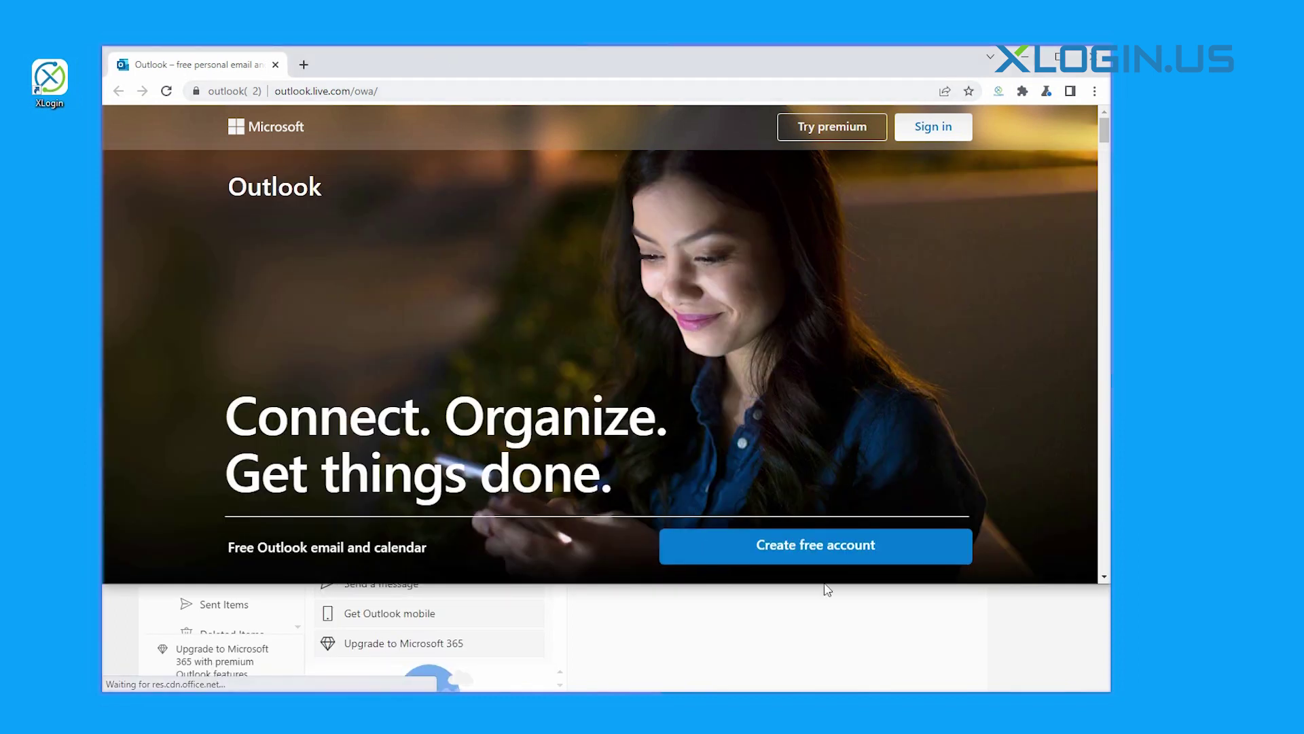
pyautogui.click(820, 553)
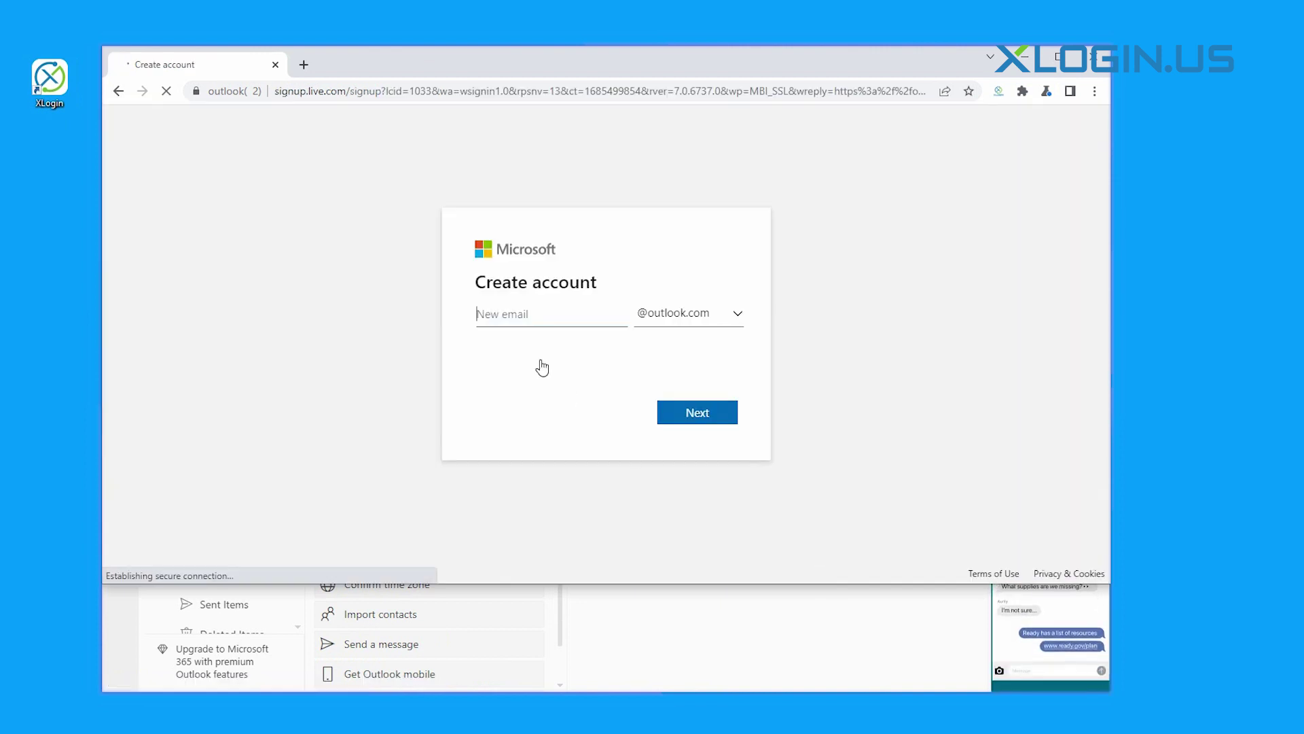
pyautogui.click(481, 312)
pyautogui.hotkey('ctrl', 'v')
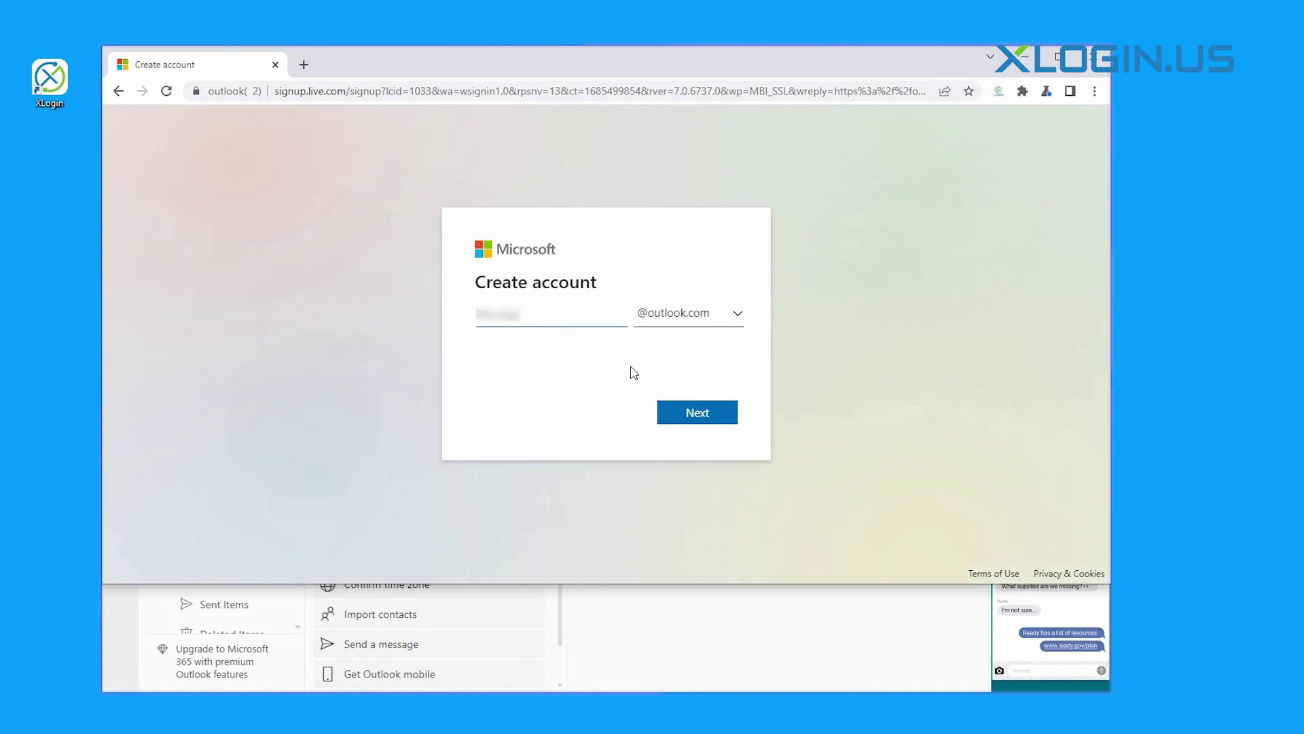
pyautogui.click(689, 413)
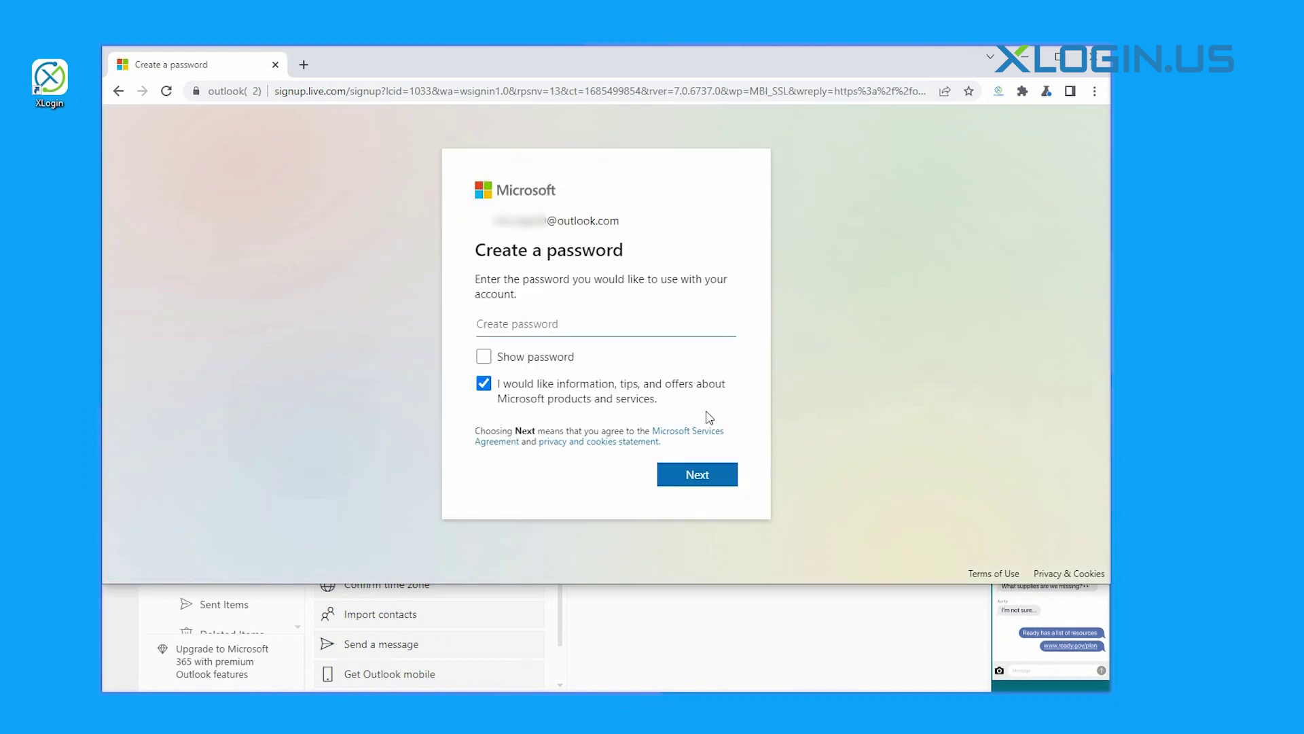
# - Enter and save the account password, then fill in first and last name
pyautogui.hotkey('ctrl', 'v')
pyautogui.click(704, 479)
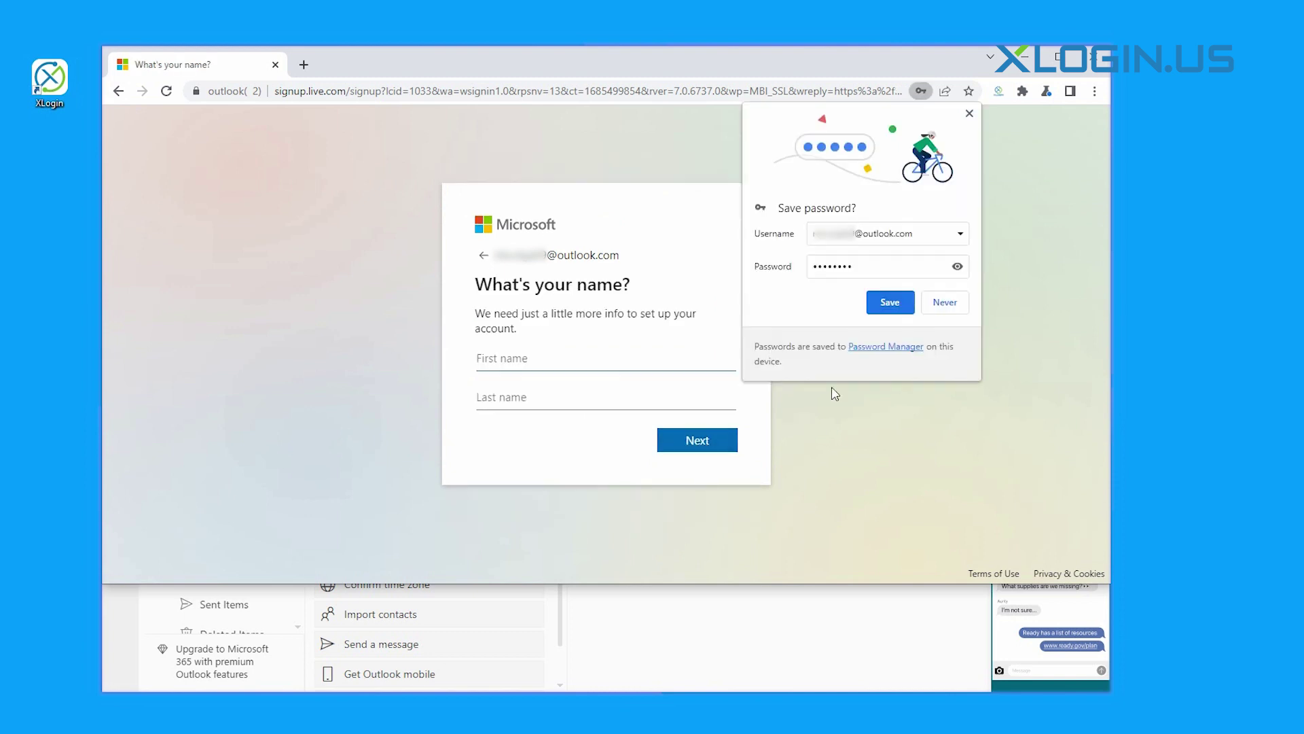
pyautogui.click(894, 302)
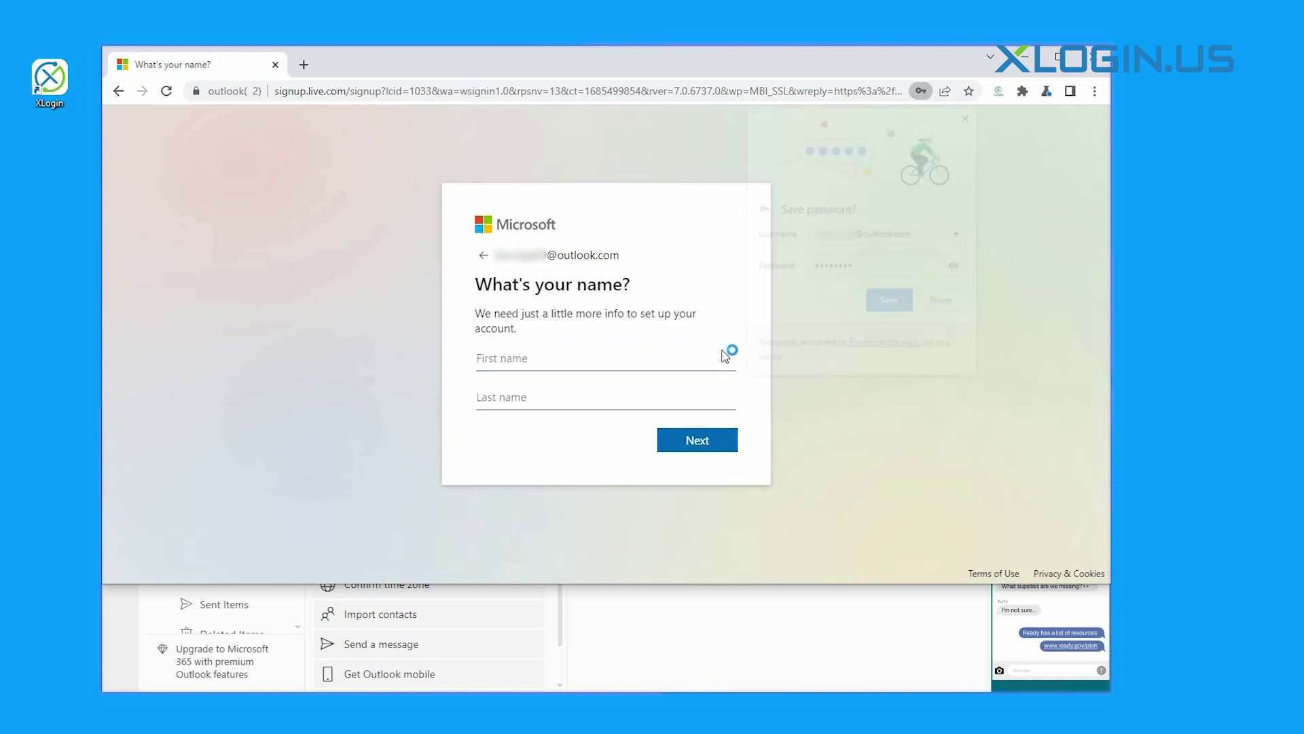
pyautogui.hotkey('ctrl', 'v')
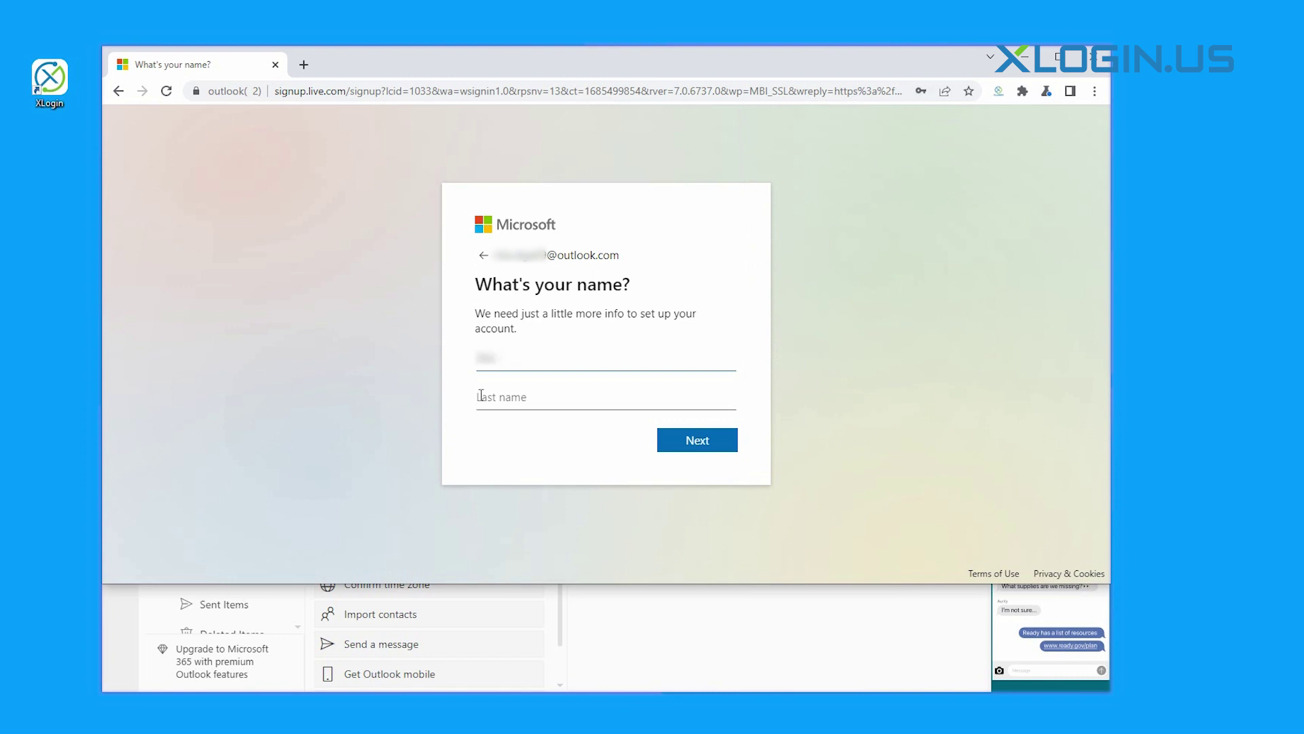
pyautogui.hotkey('ctrl', 'v')
pyautogui.click(731, 440)
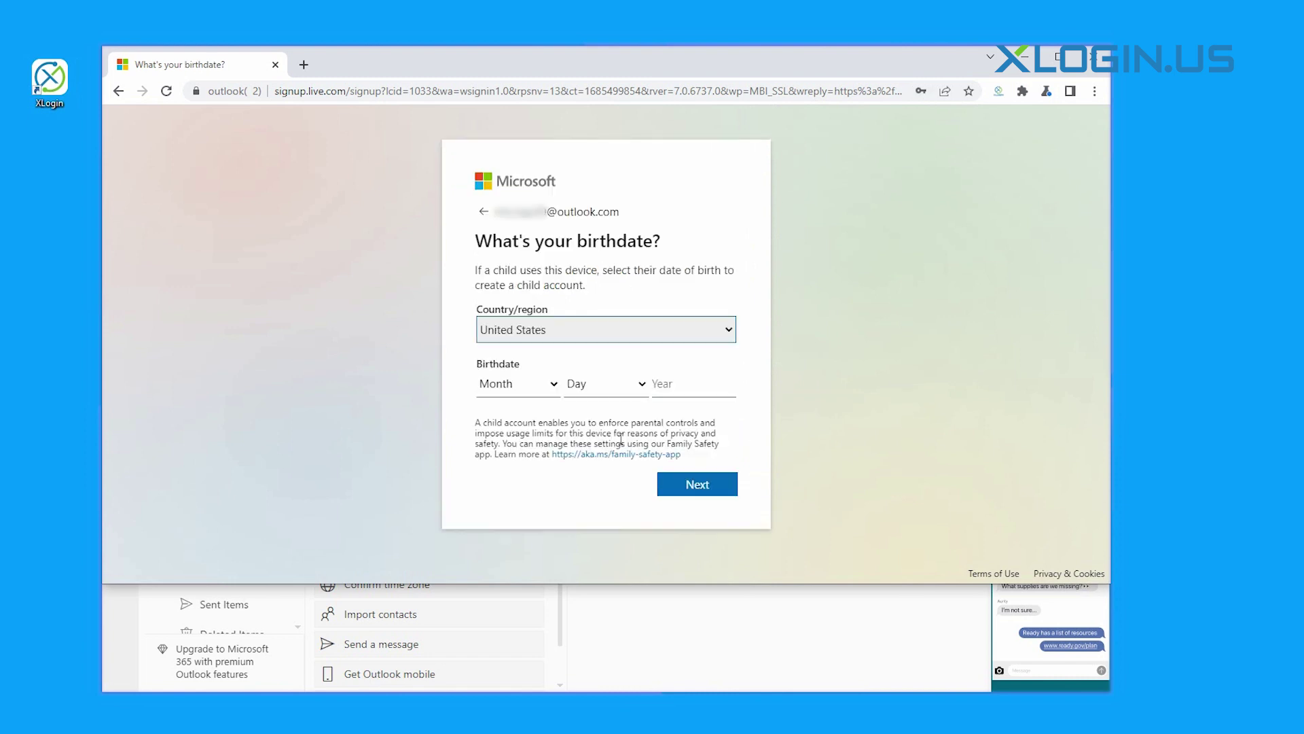
pyautogui.click(550, 386)
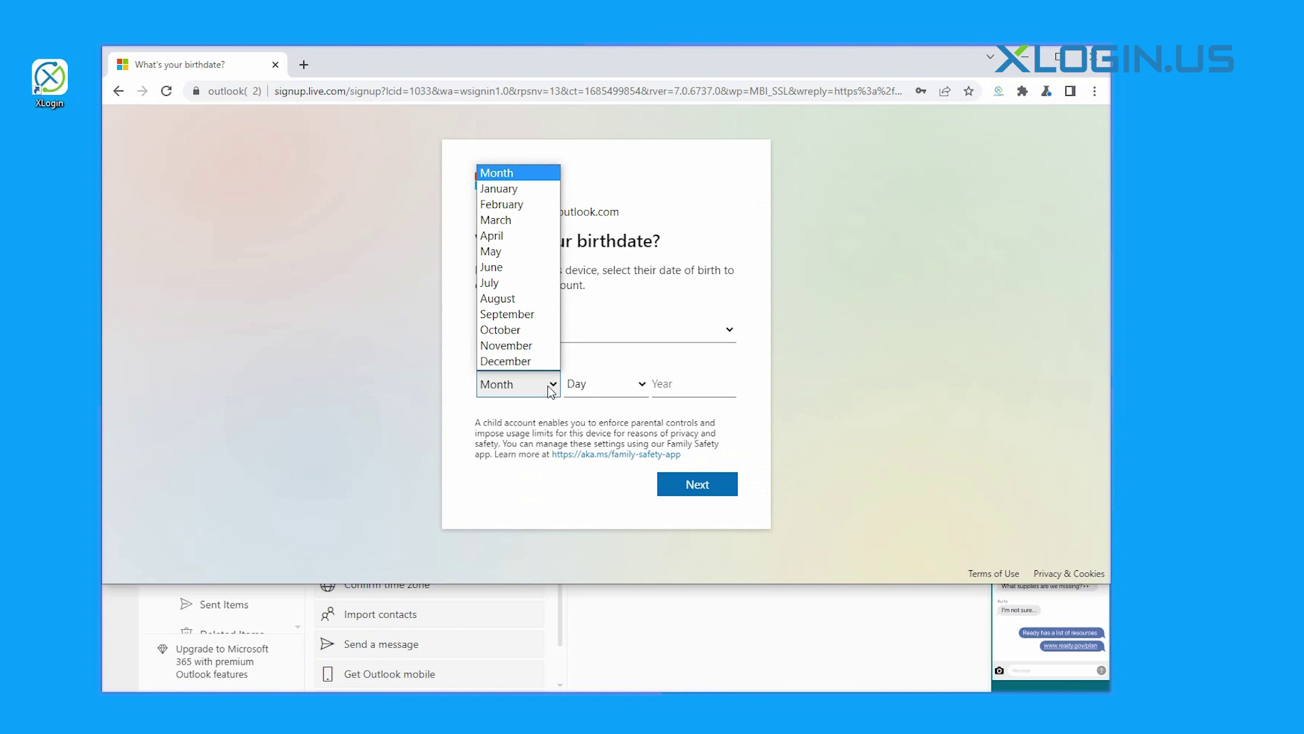
pyautogui.click(508, 314)
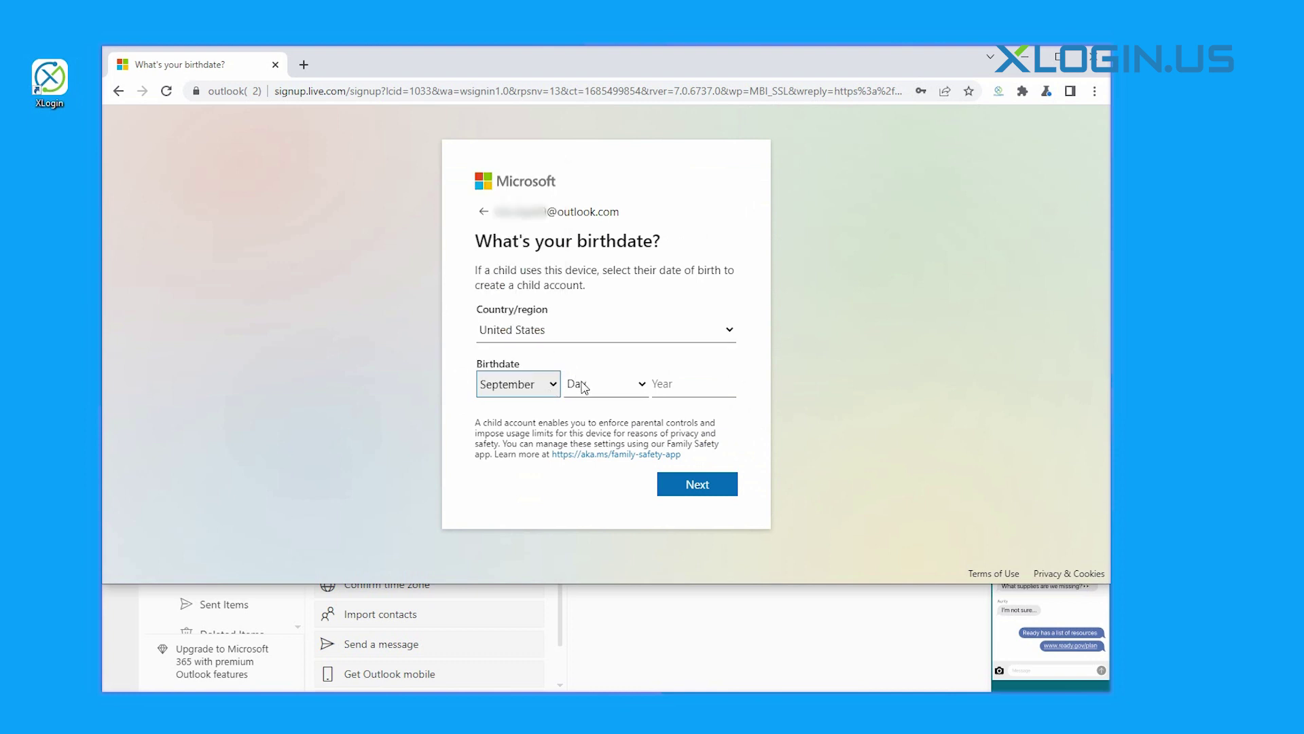
pyautogui.click(582, 385)
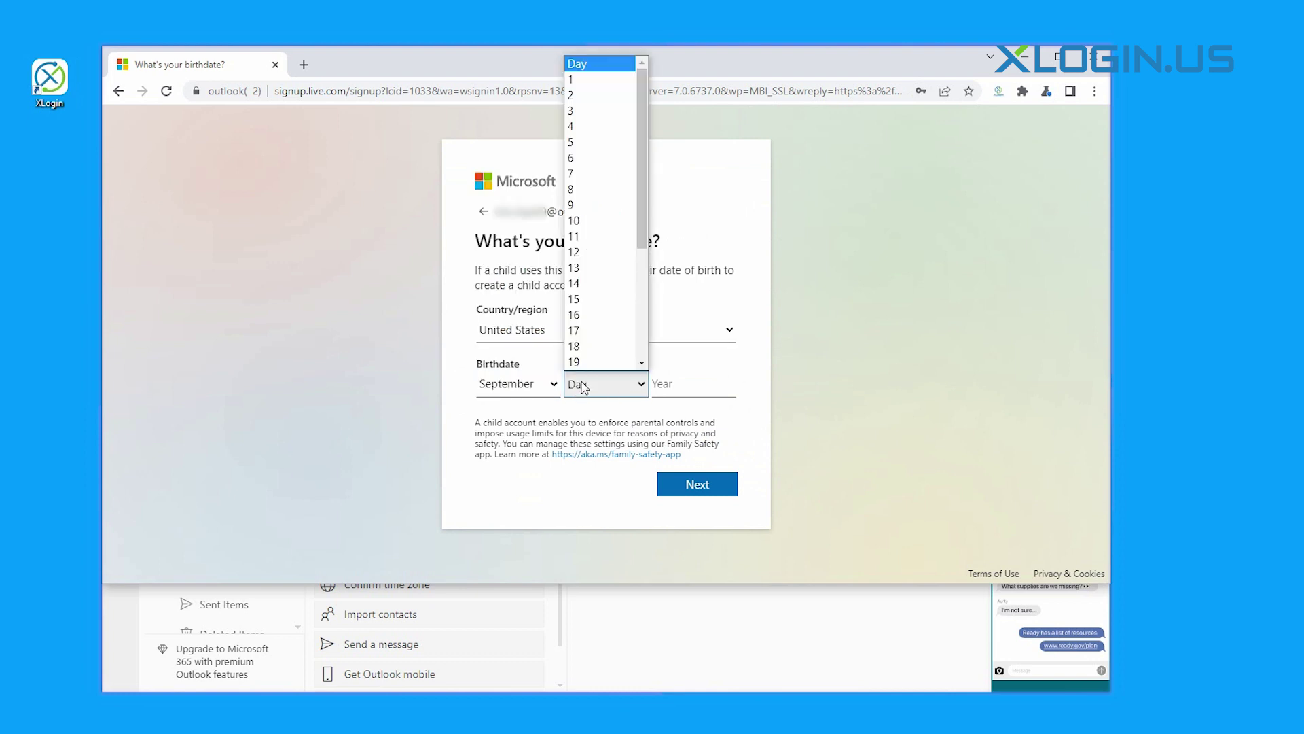
pyautogui.click(581, 245)
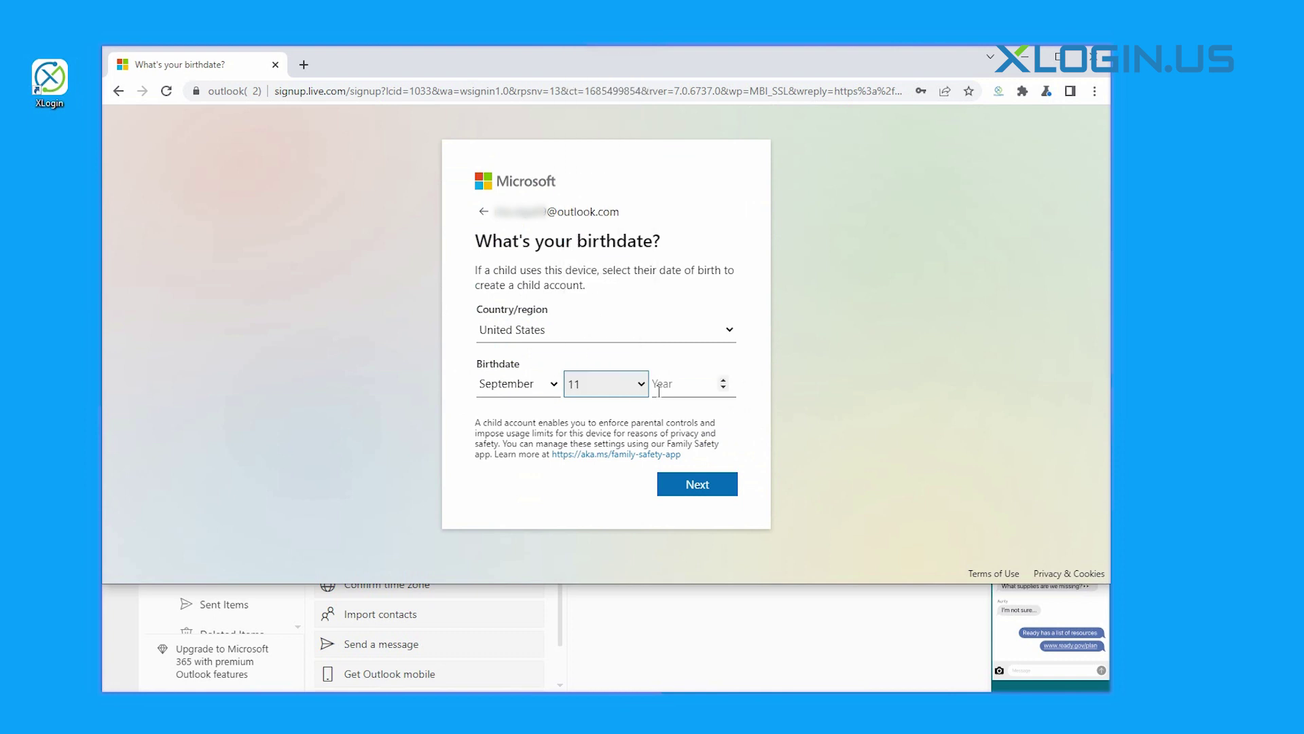
pyautogui.click(660, 384)
pyautogui.write('1991')
pyautogui.click(710, 489)
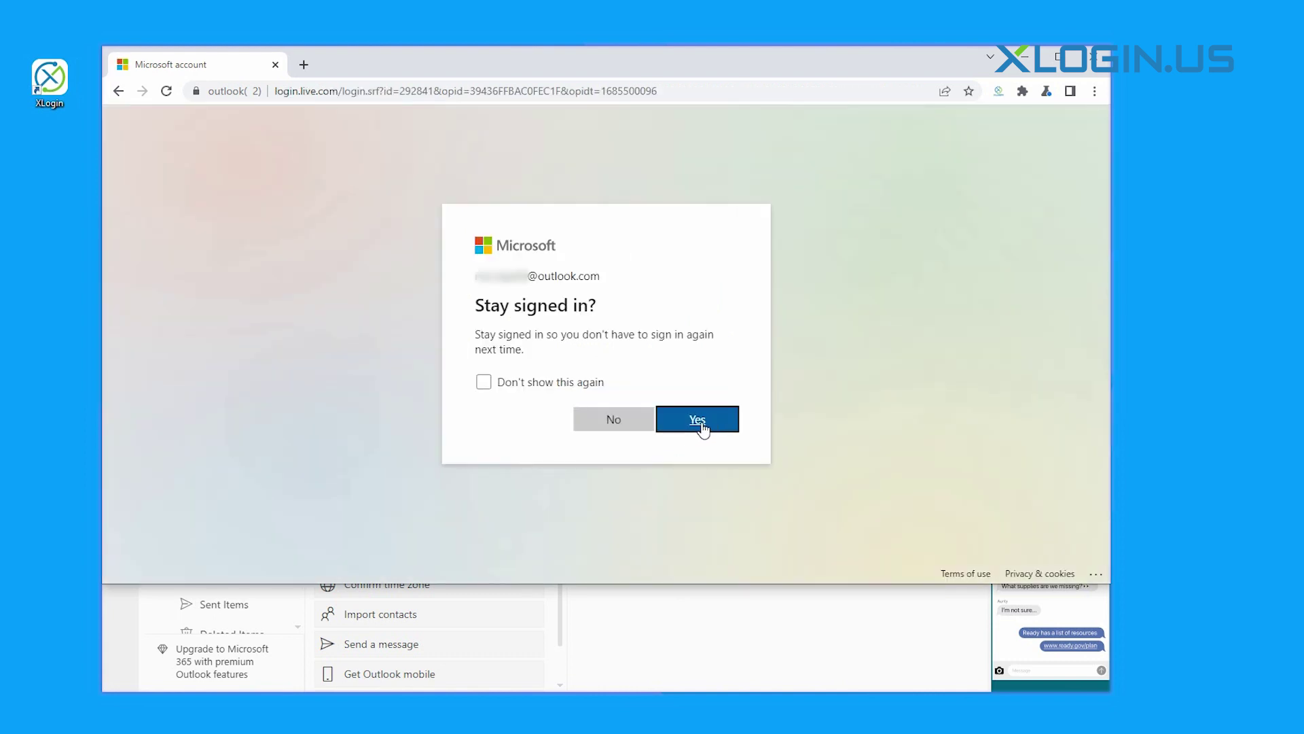
# - Answer Yes to staying signed in on the second Outlook.com account
pyautogui.click(702, 421)
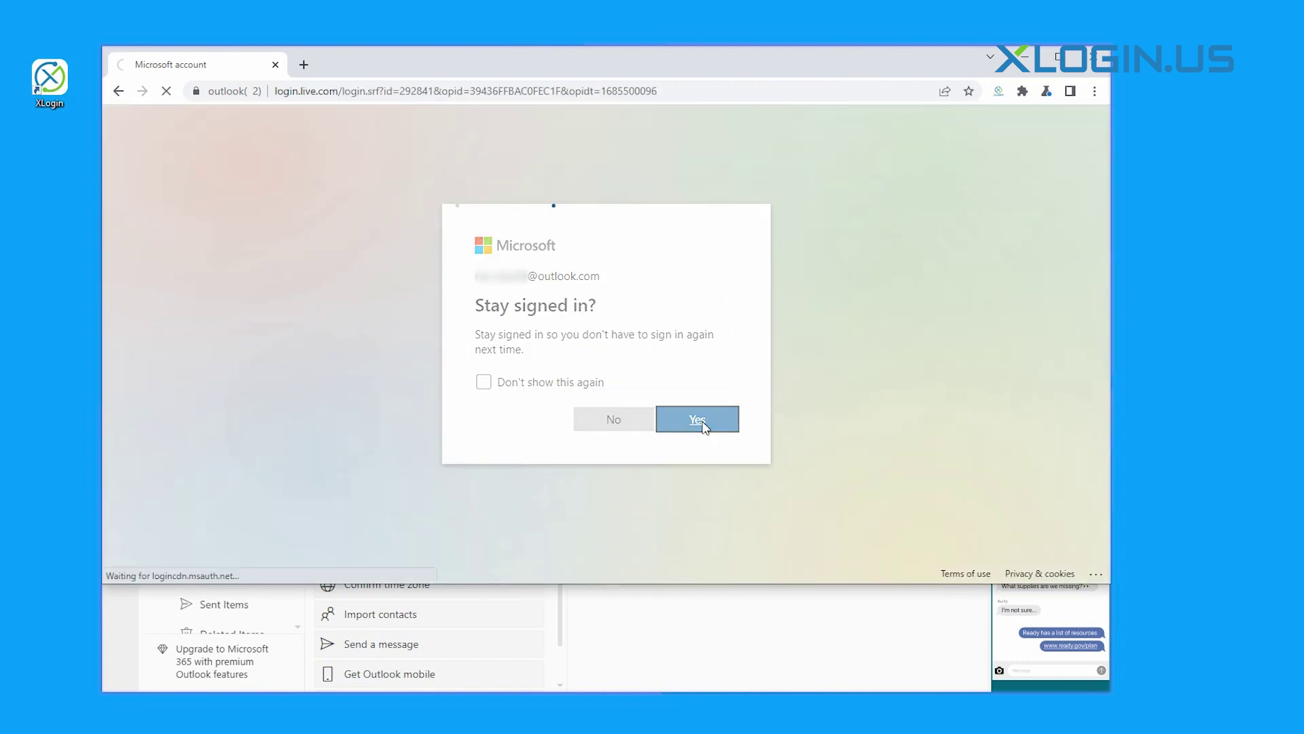